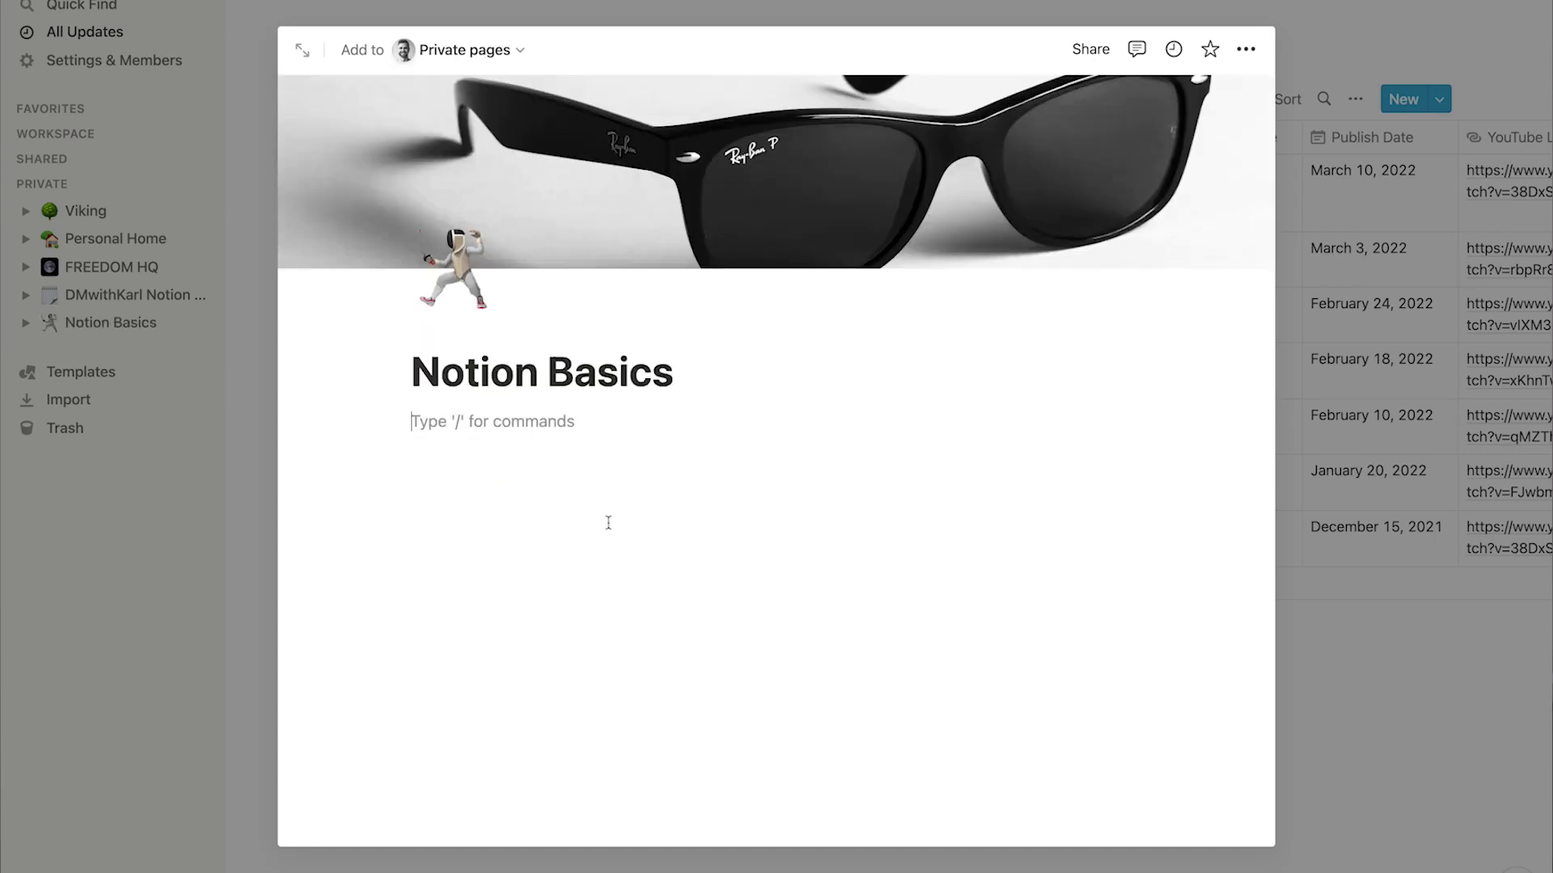
- Type a slash to bring up Notion's command menu
text(/)
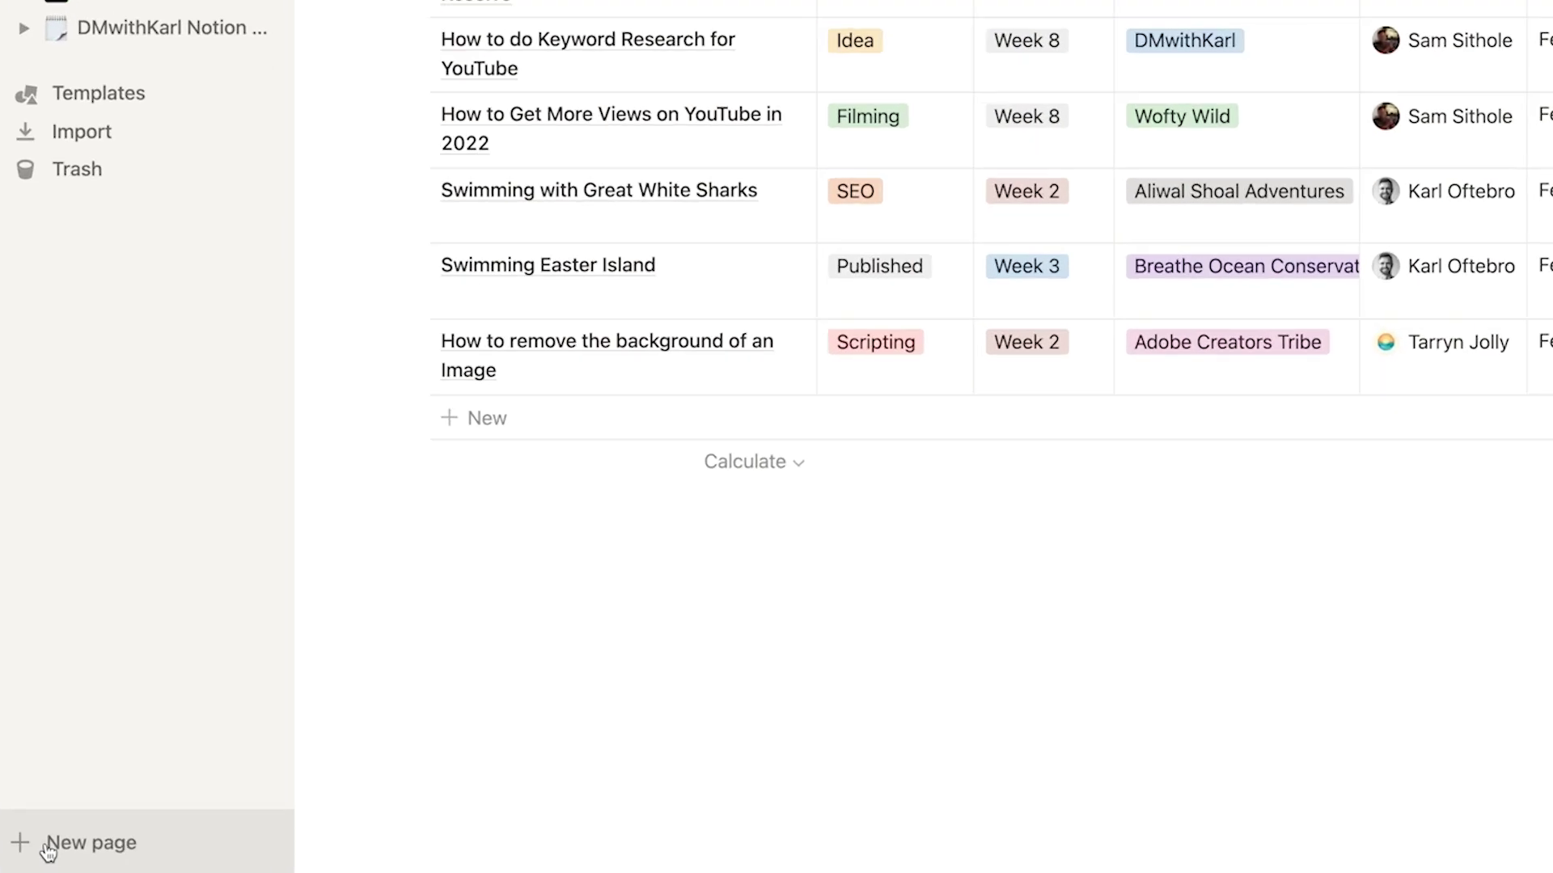
- Create a blank page from the sidebar and title it 'Notion Basics'
click(48, 847)
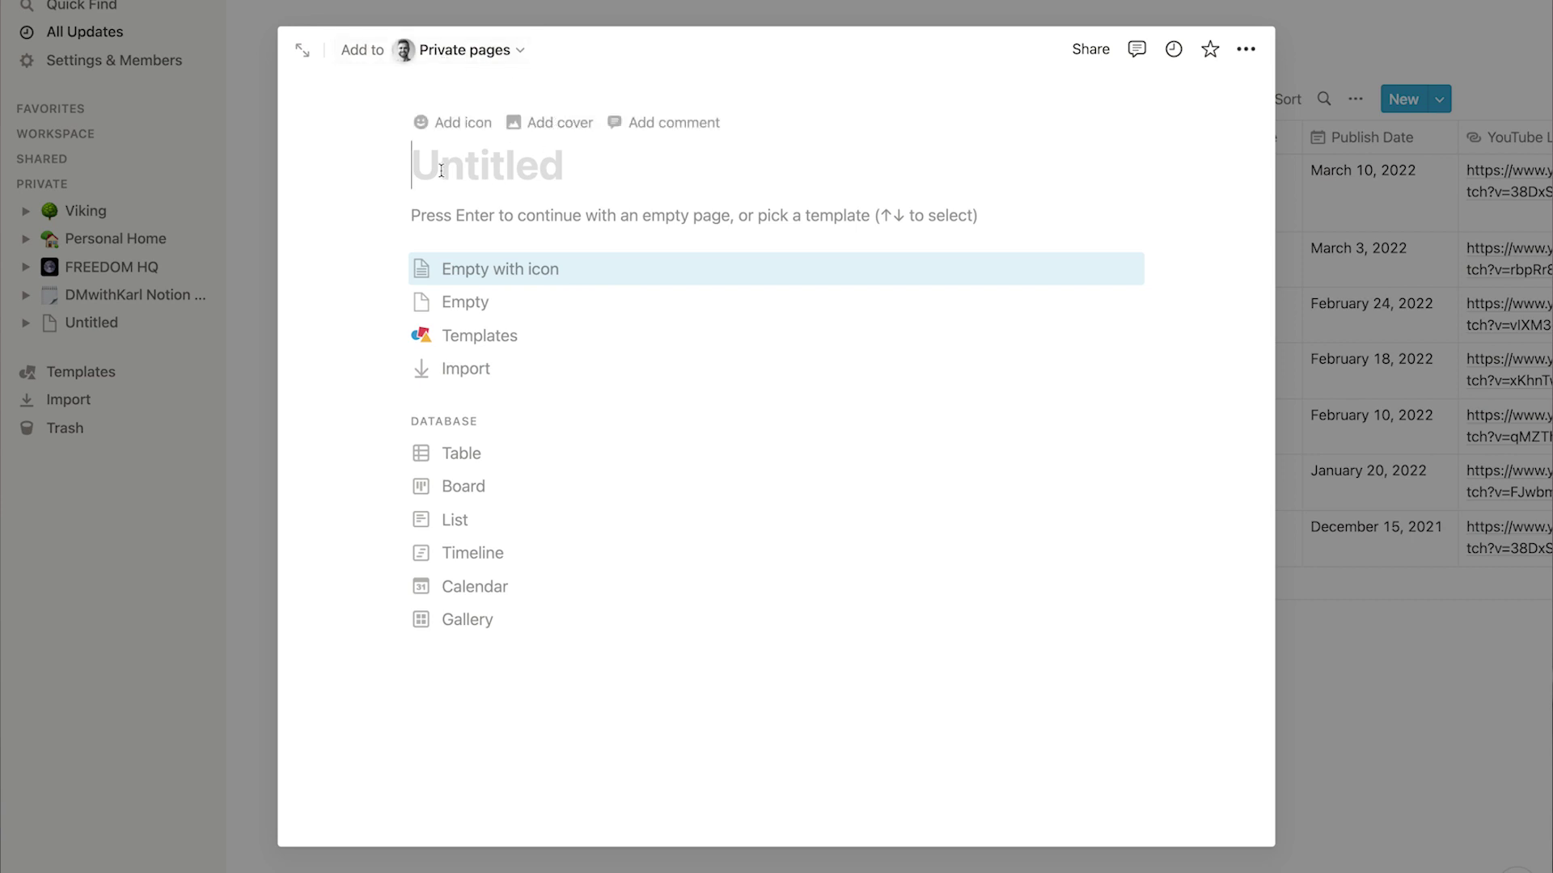
click(441, 170)
text(Notion Basics)
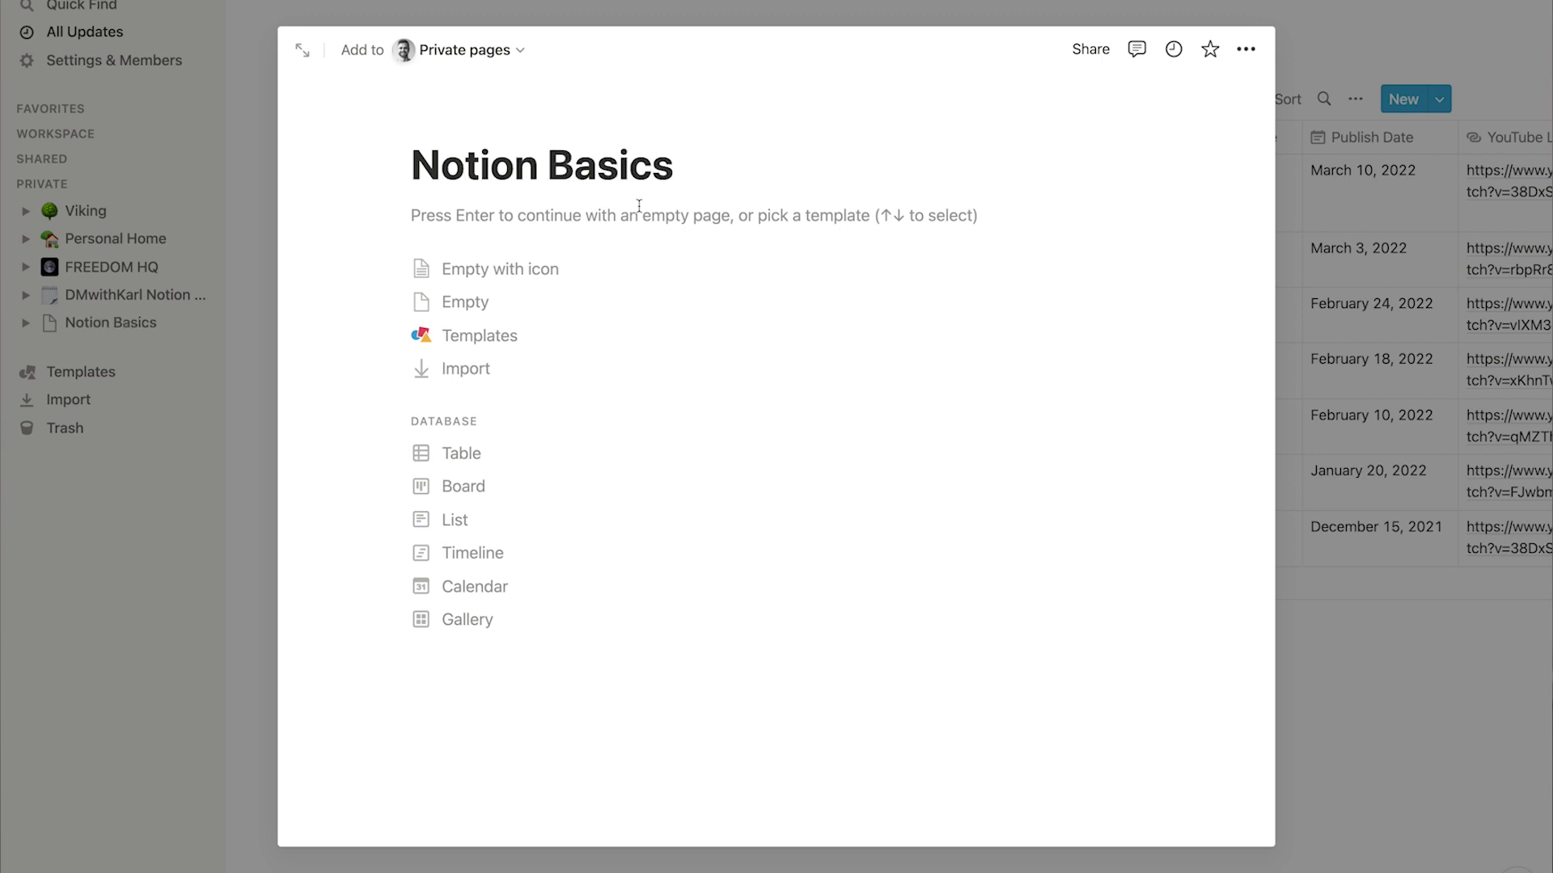
mouse_move(454, 135)
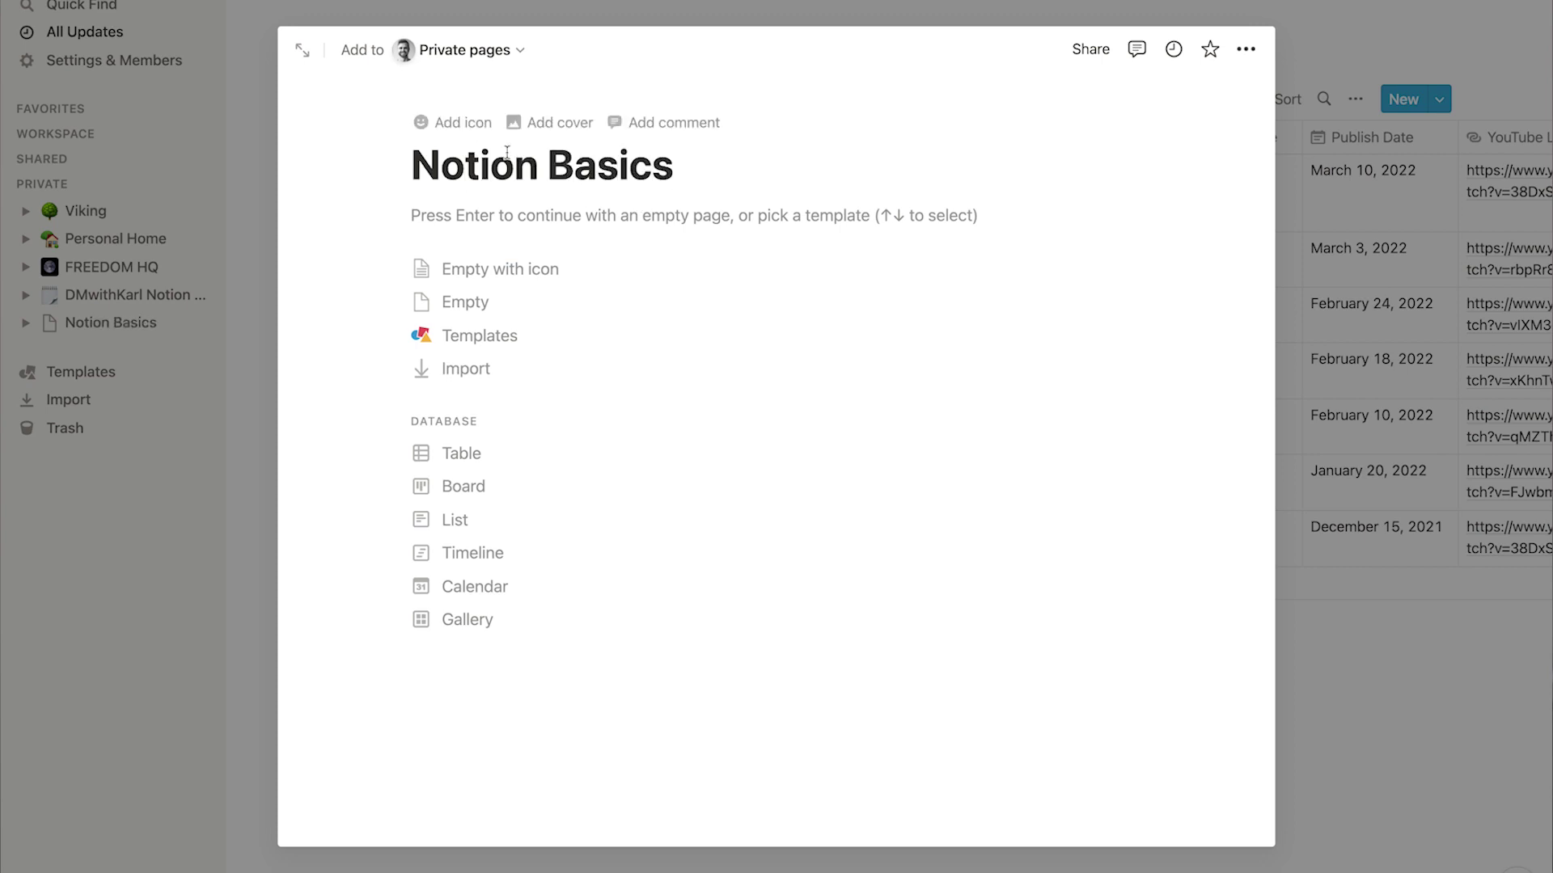
- Add a page icon and choose the fencer emoji from the People emojis
click(444, 129)
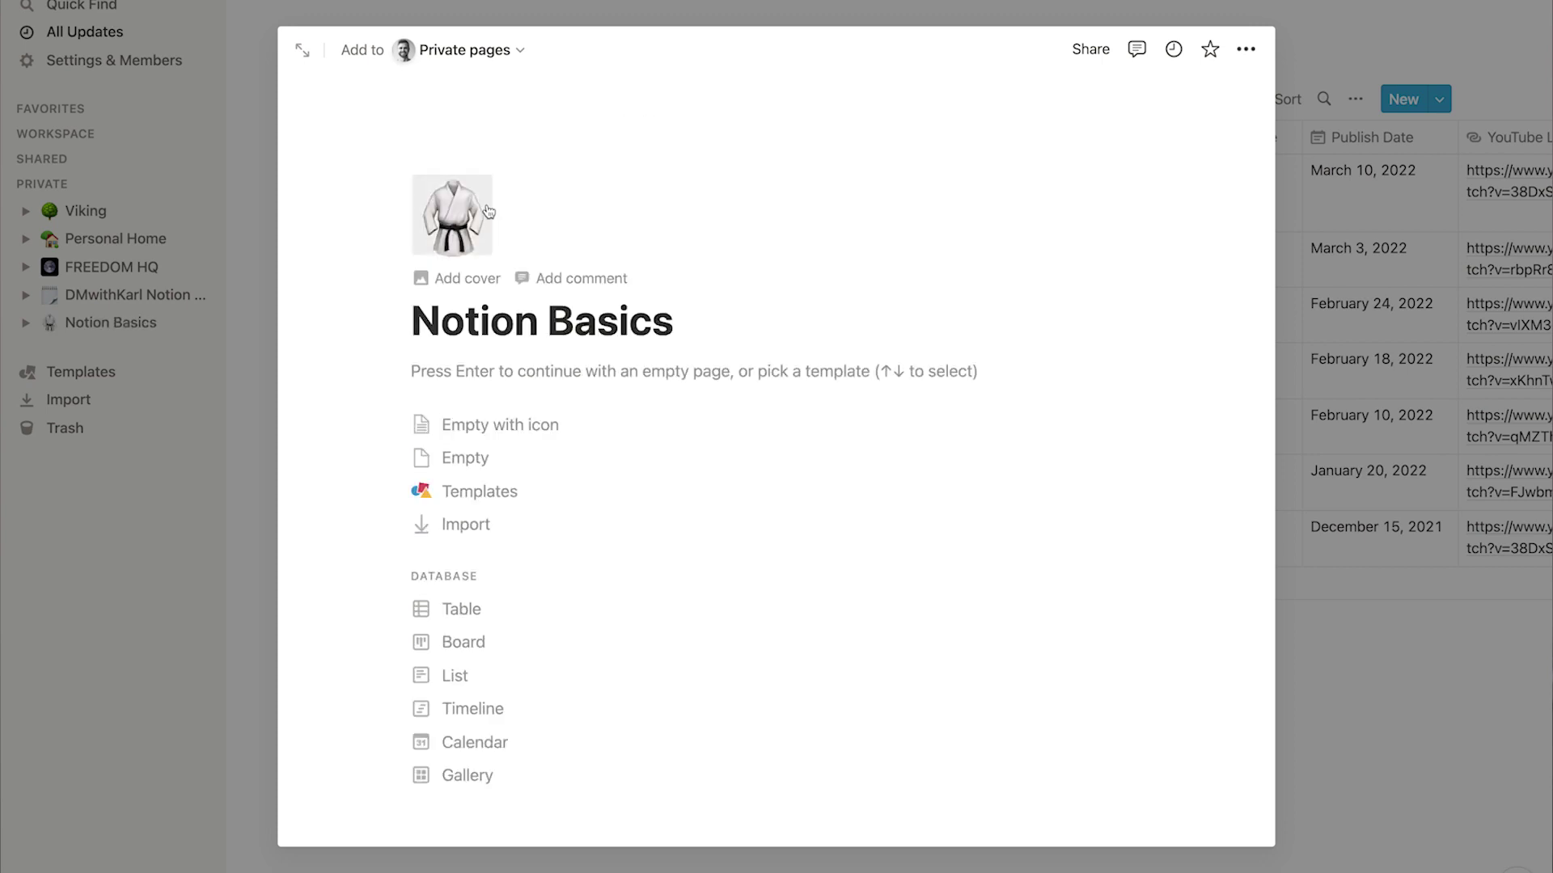
click(453, 230)
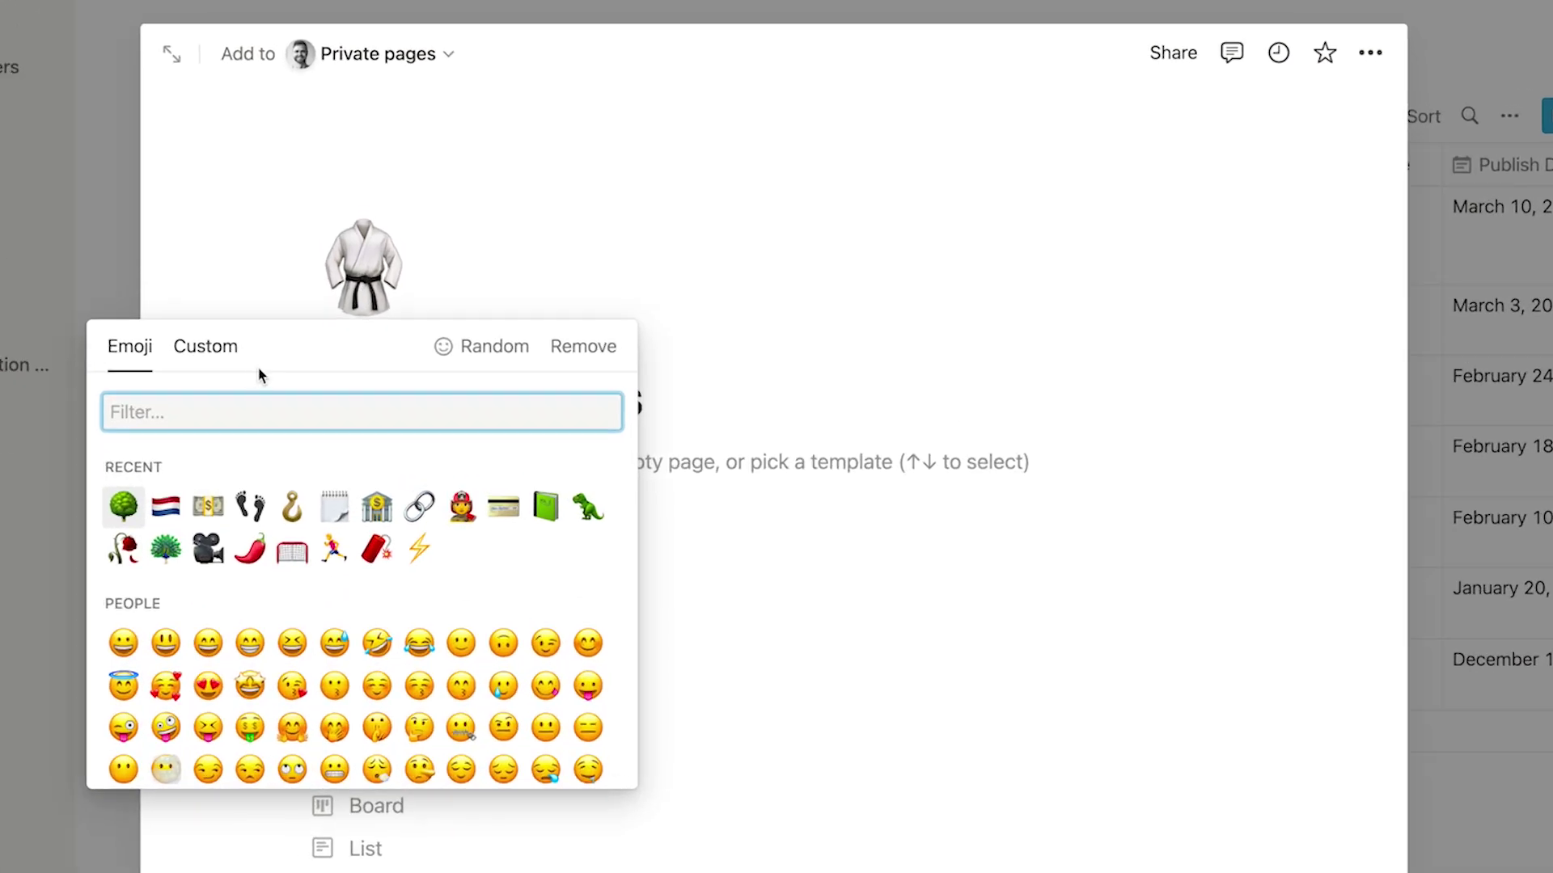
click(207, 349)
click(131, 348)
scroll(355, 614, down, 1)
scroll(356, 613, down, 10)
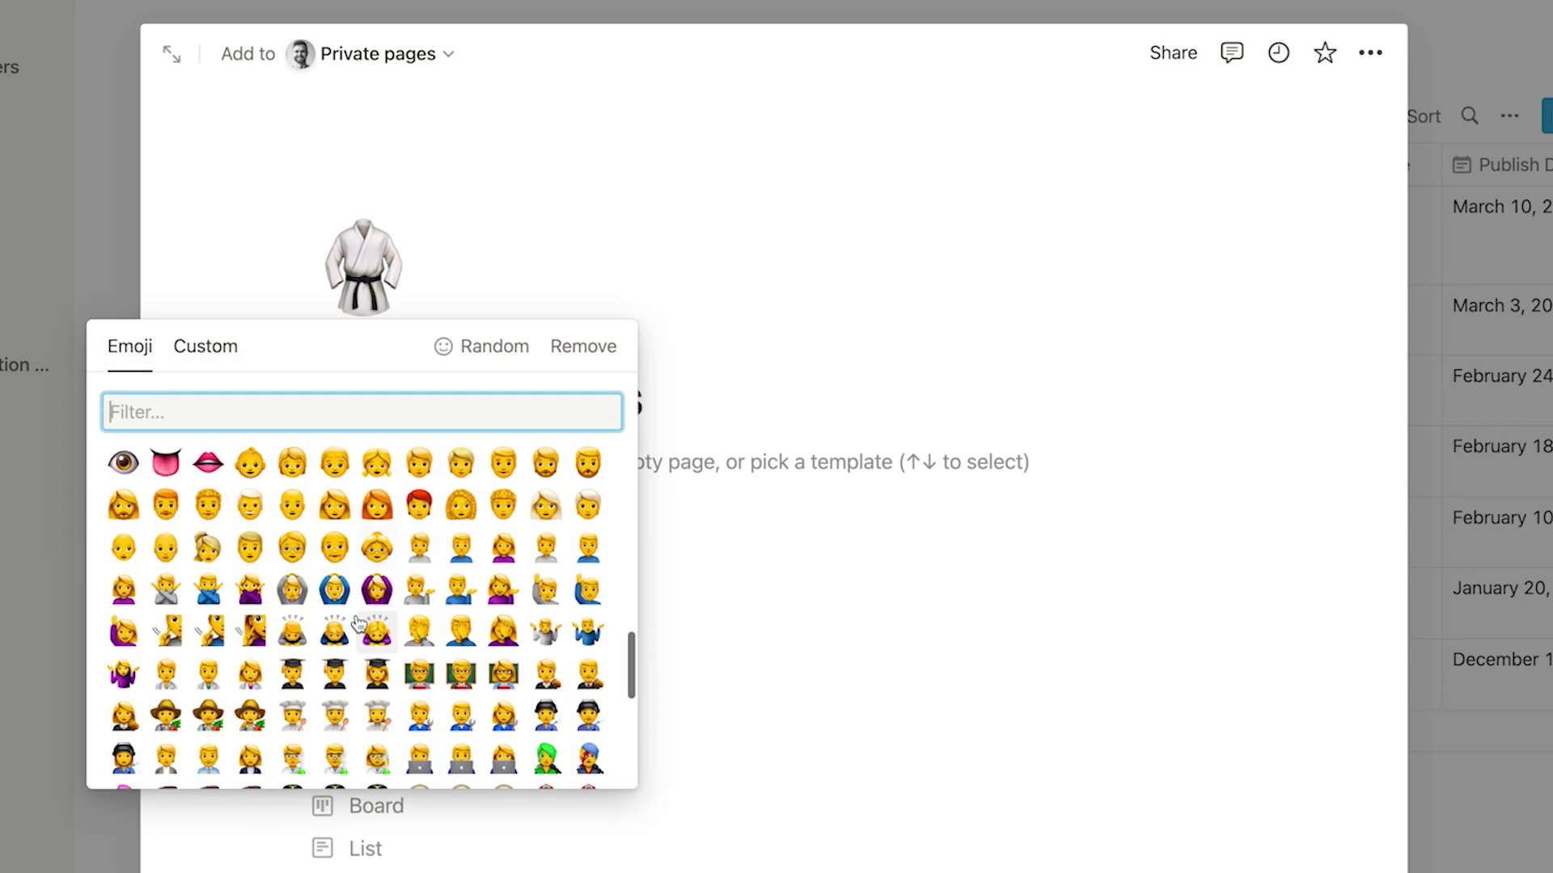
click(504, 533)
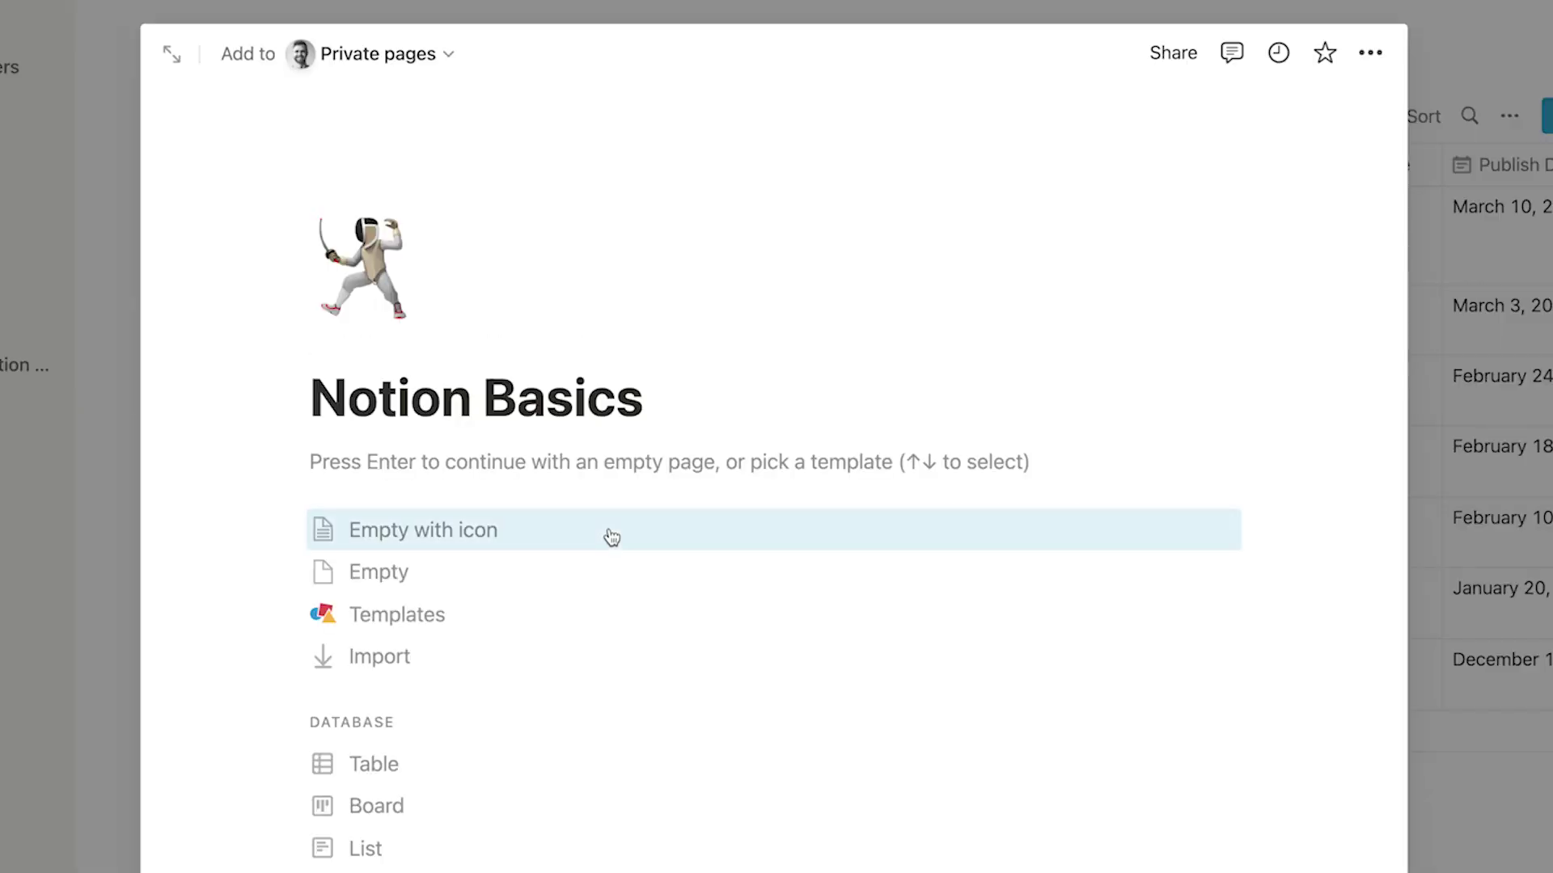
- Add a cover and replace it with the black sunglasses photo from Unsplash
click(380, 344)
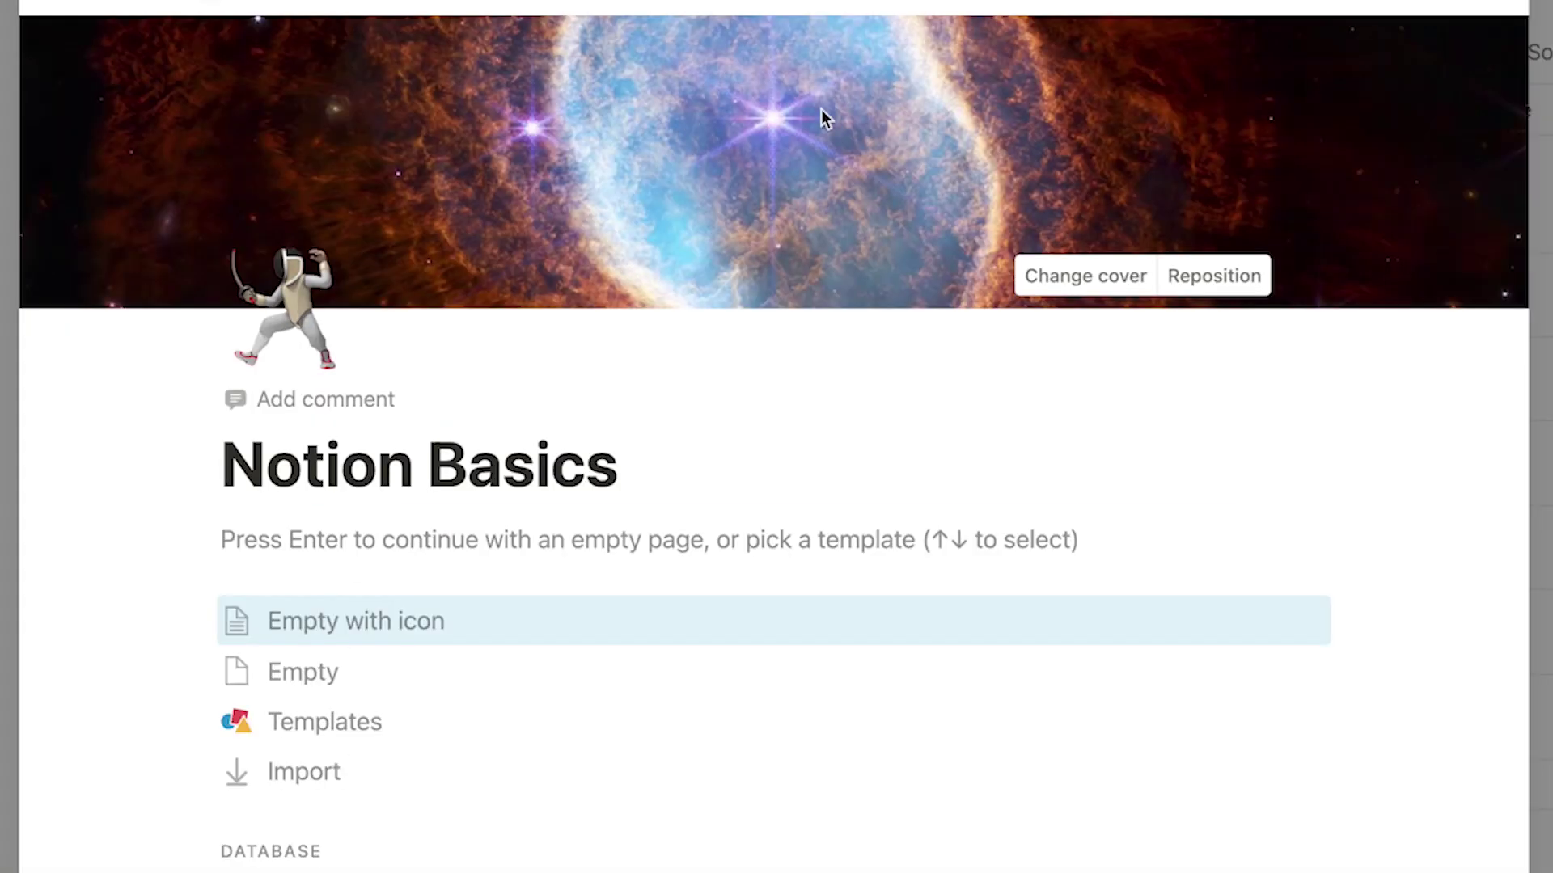
click(1059, 274)
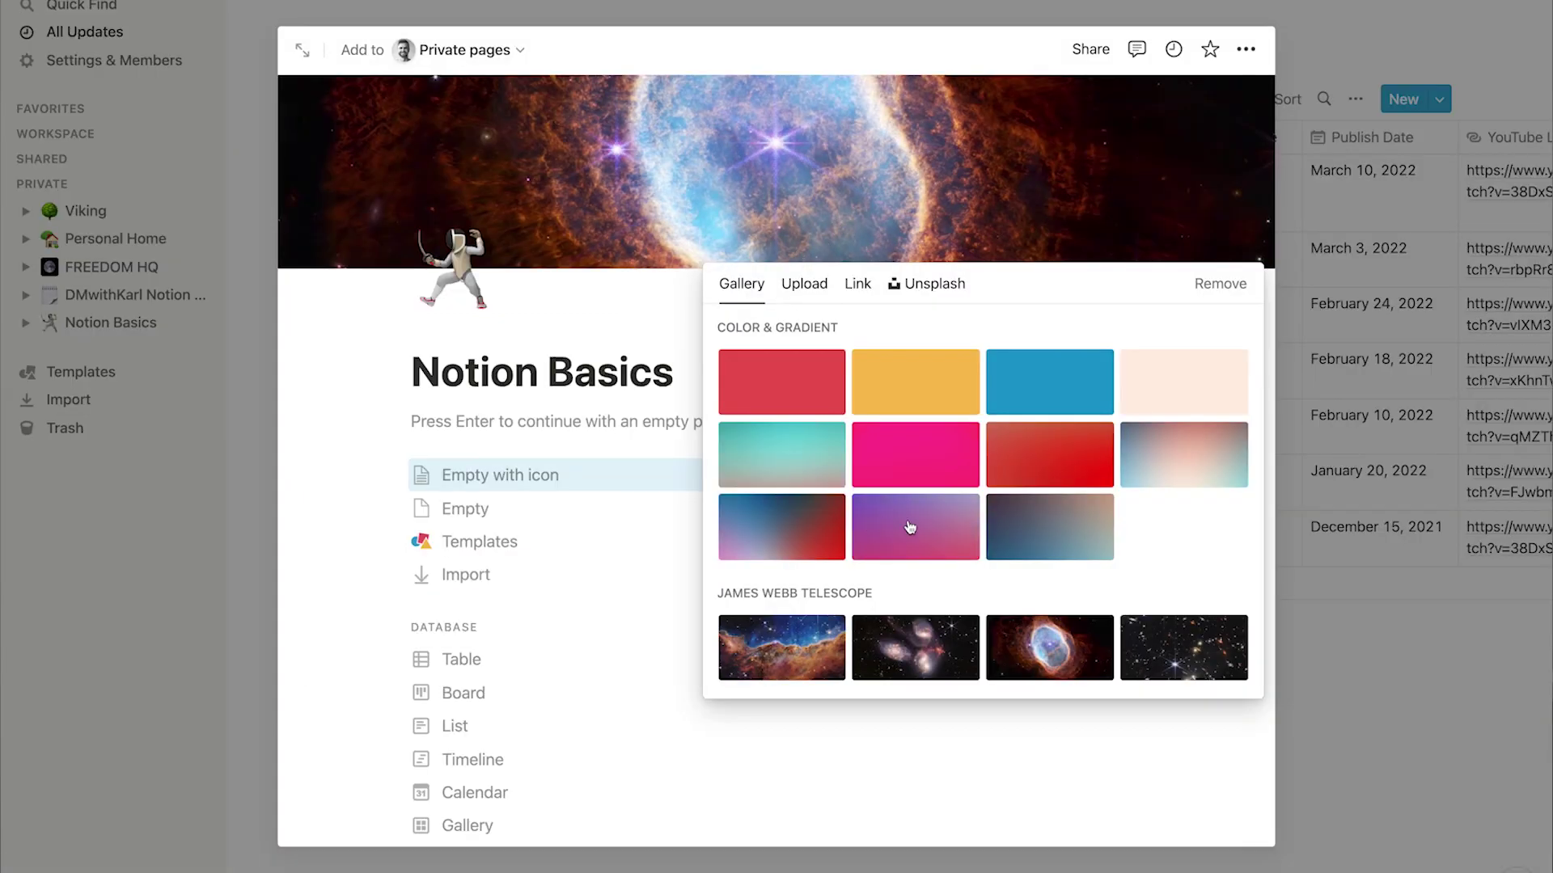
scroll(936, 538, down, 5)
scroll(937, 542, down, 1)
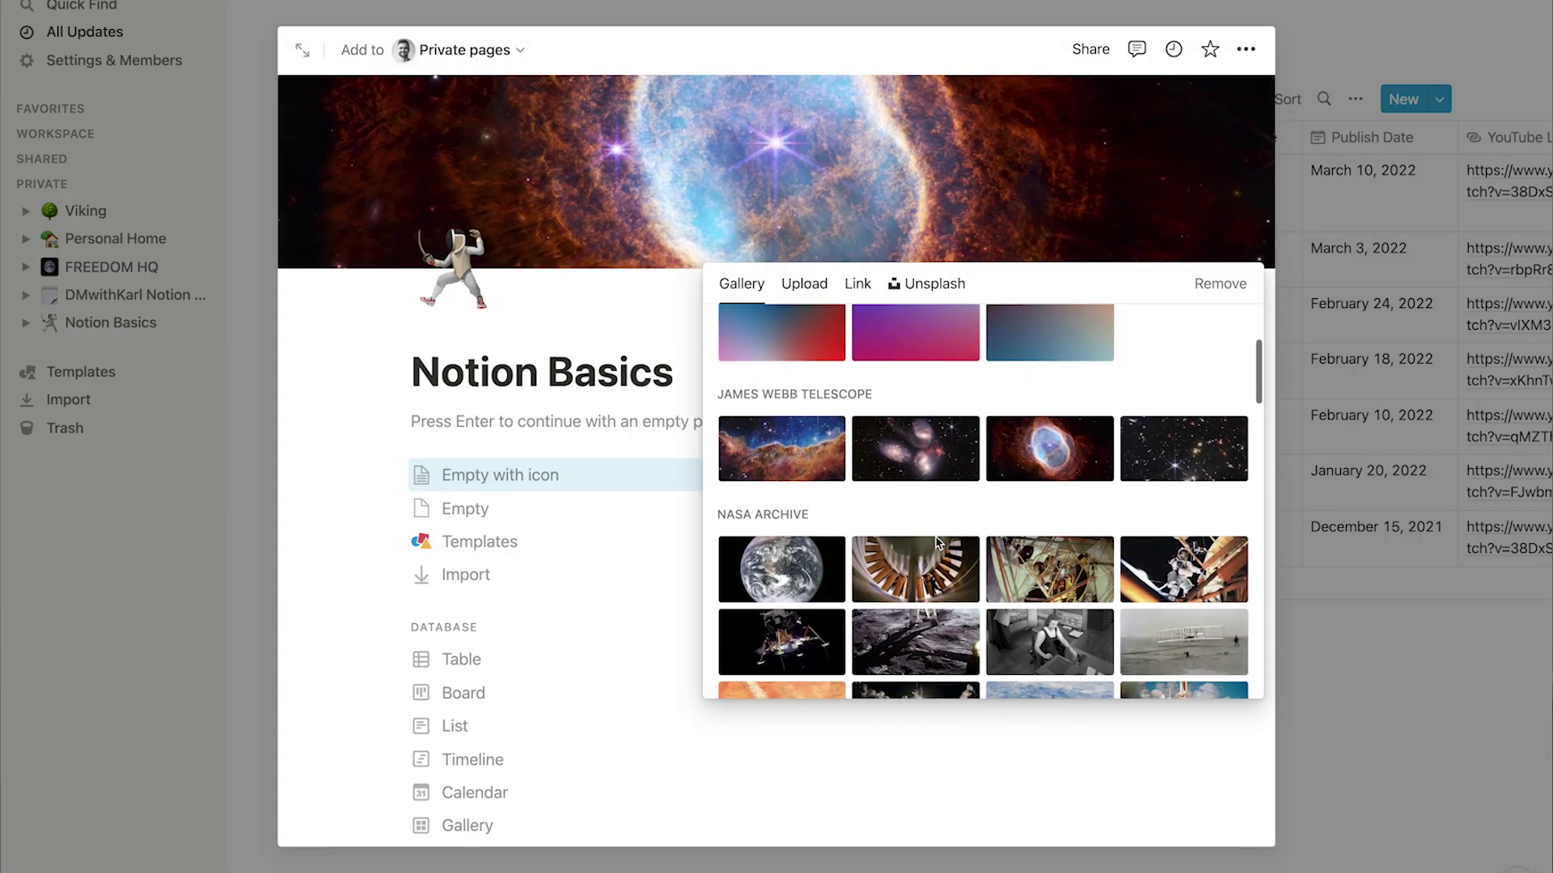
click(930, 285)
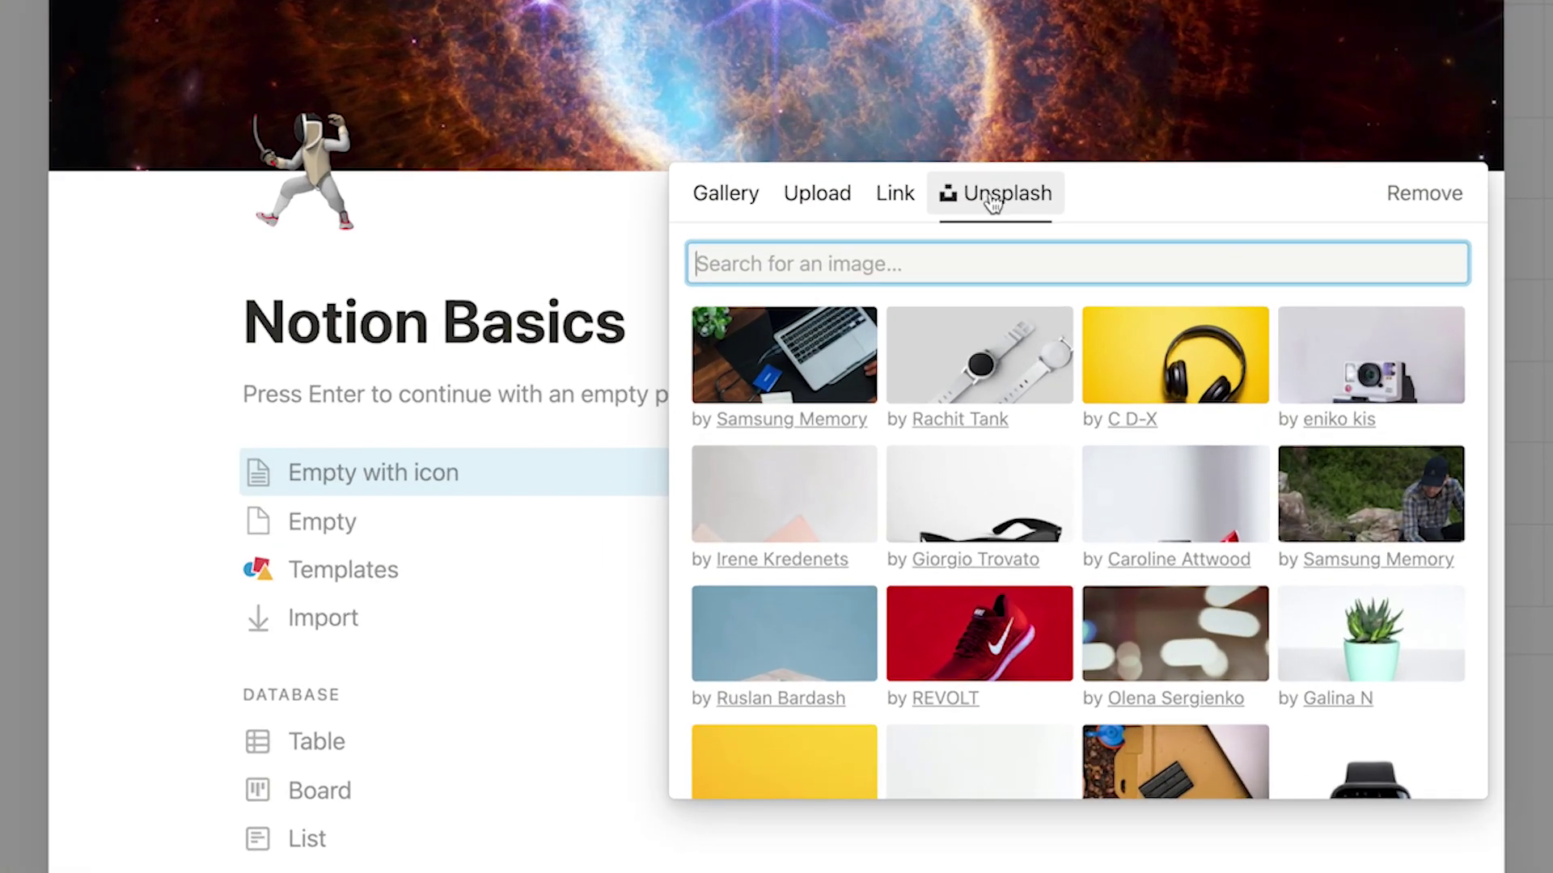
click(973, 498)
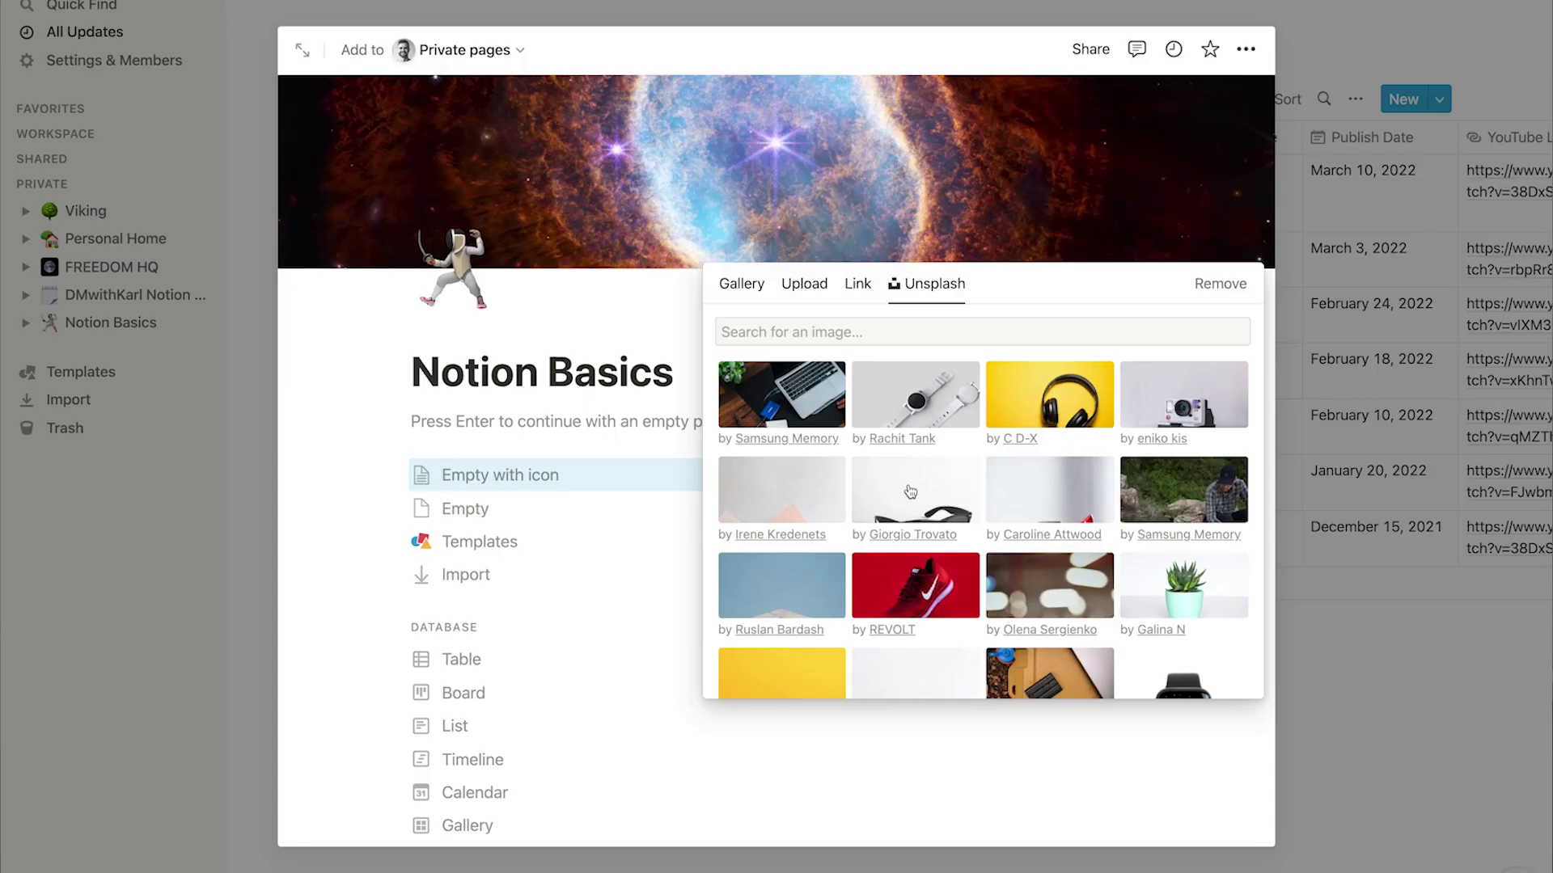
click(929, 499)
- Reposition the cover so the sunglasses lenses show, and save the position
click(1054, 246)
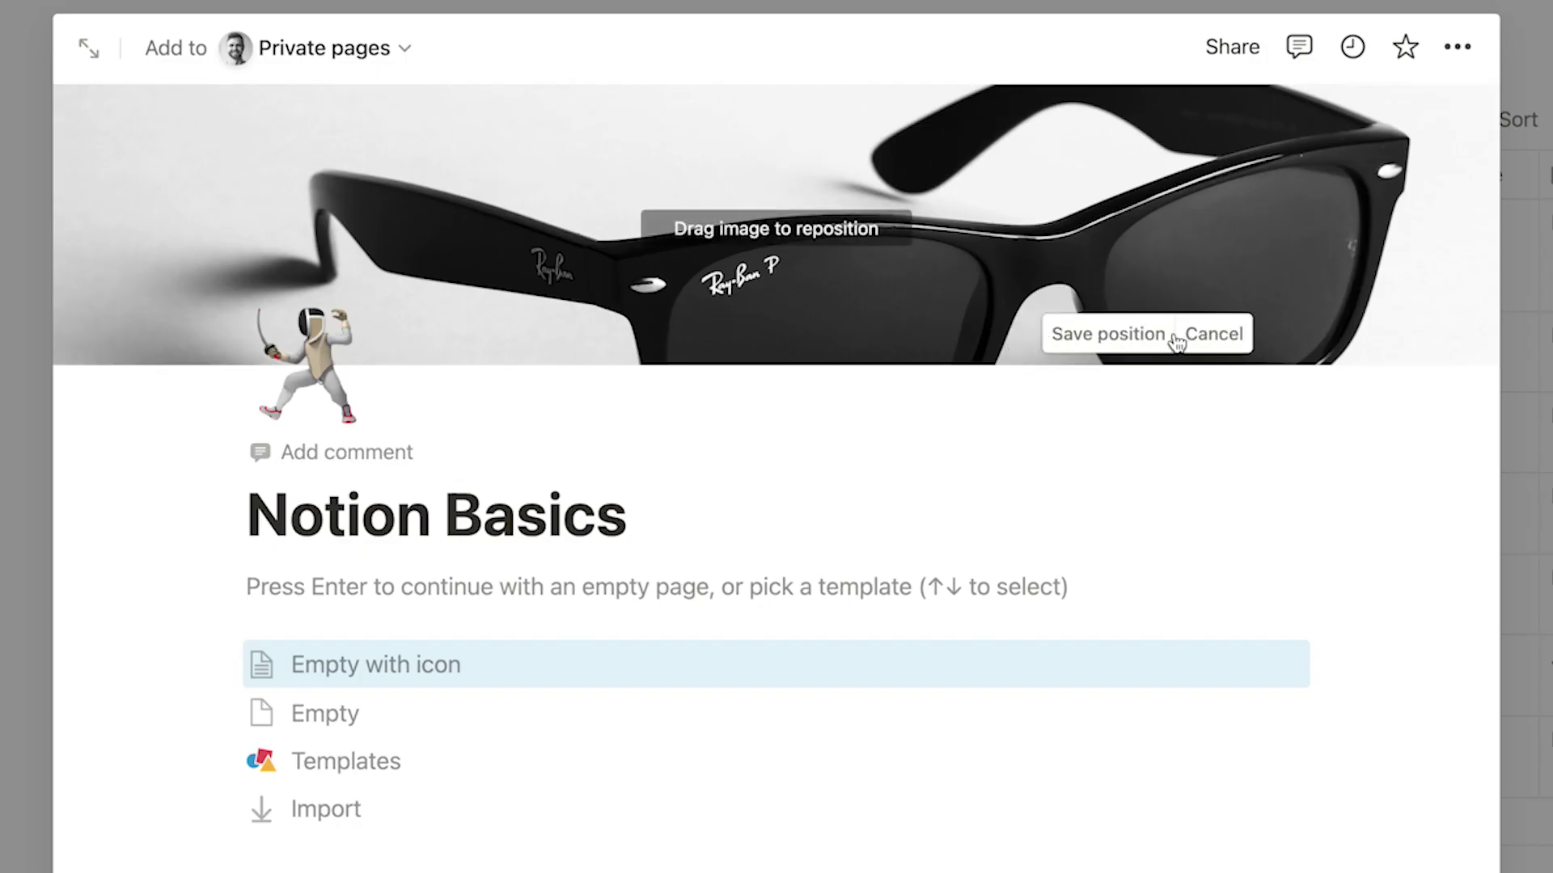
drag(946, 304, 948, 203)
click(928, 453)
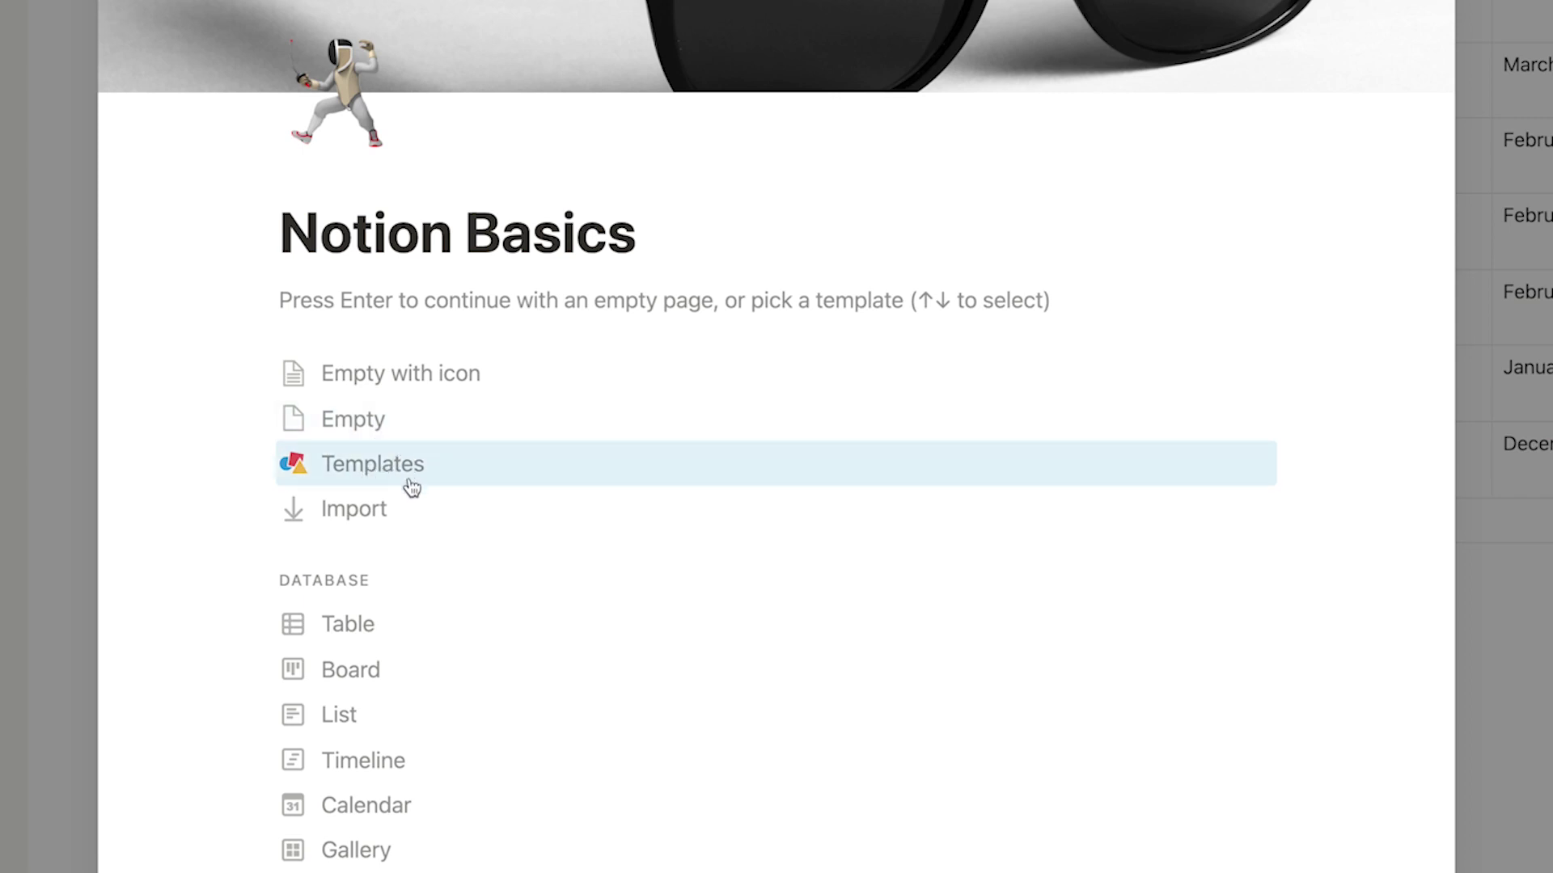
scroll(428, 501, down, 2)
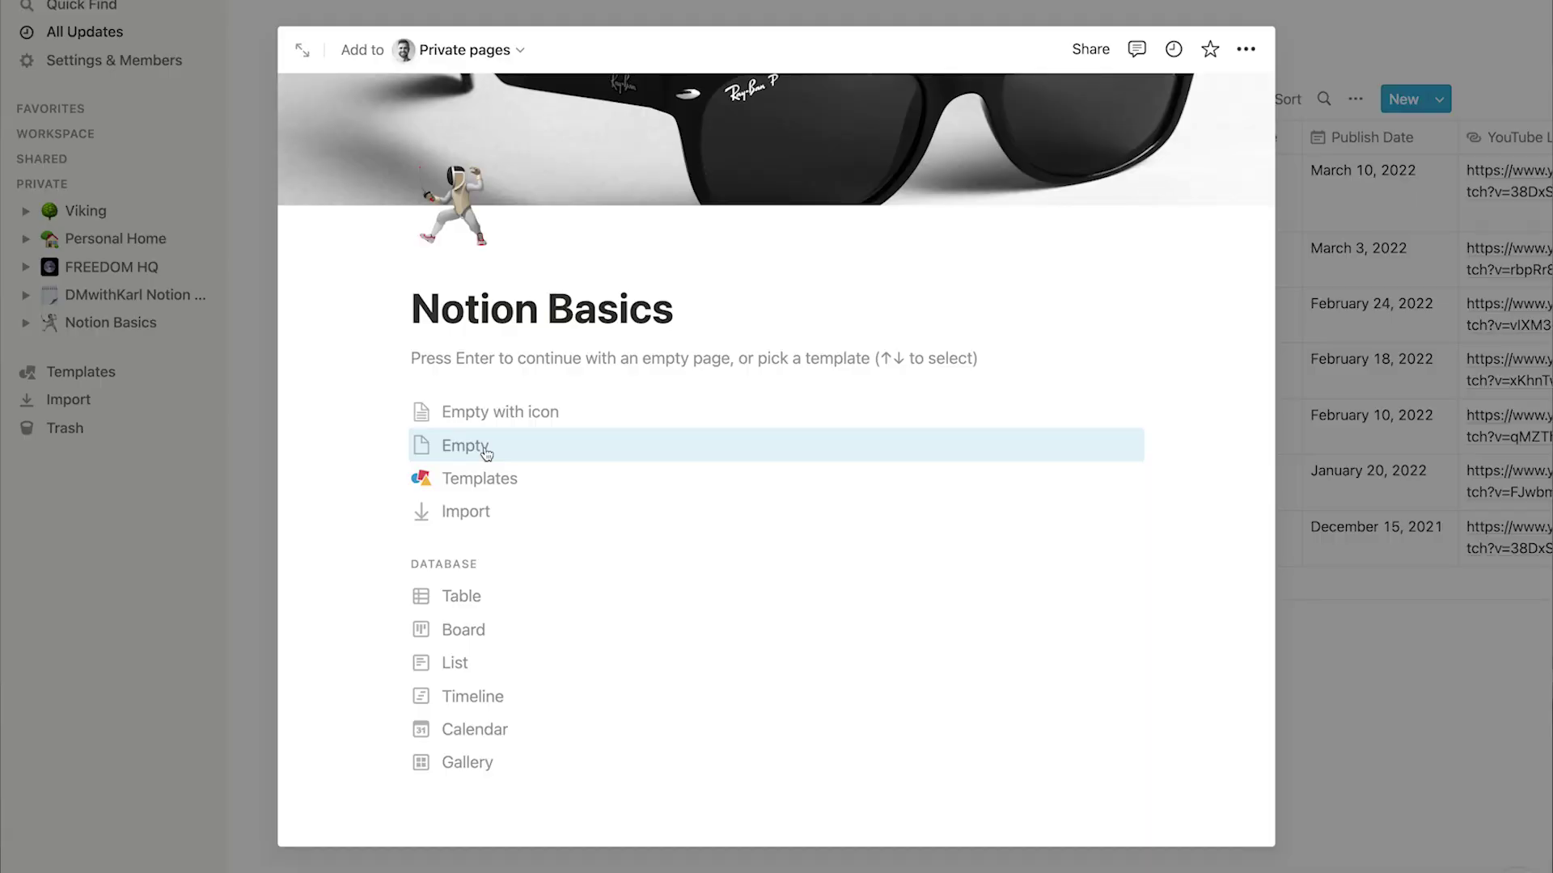
click(486, 454)
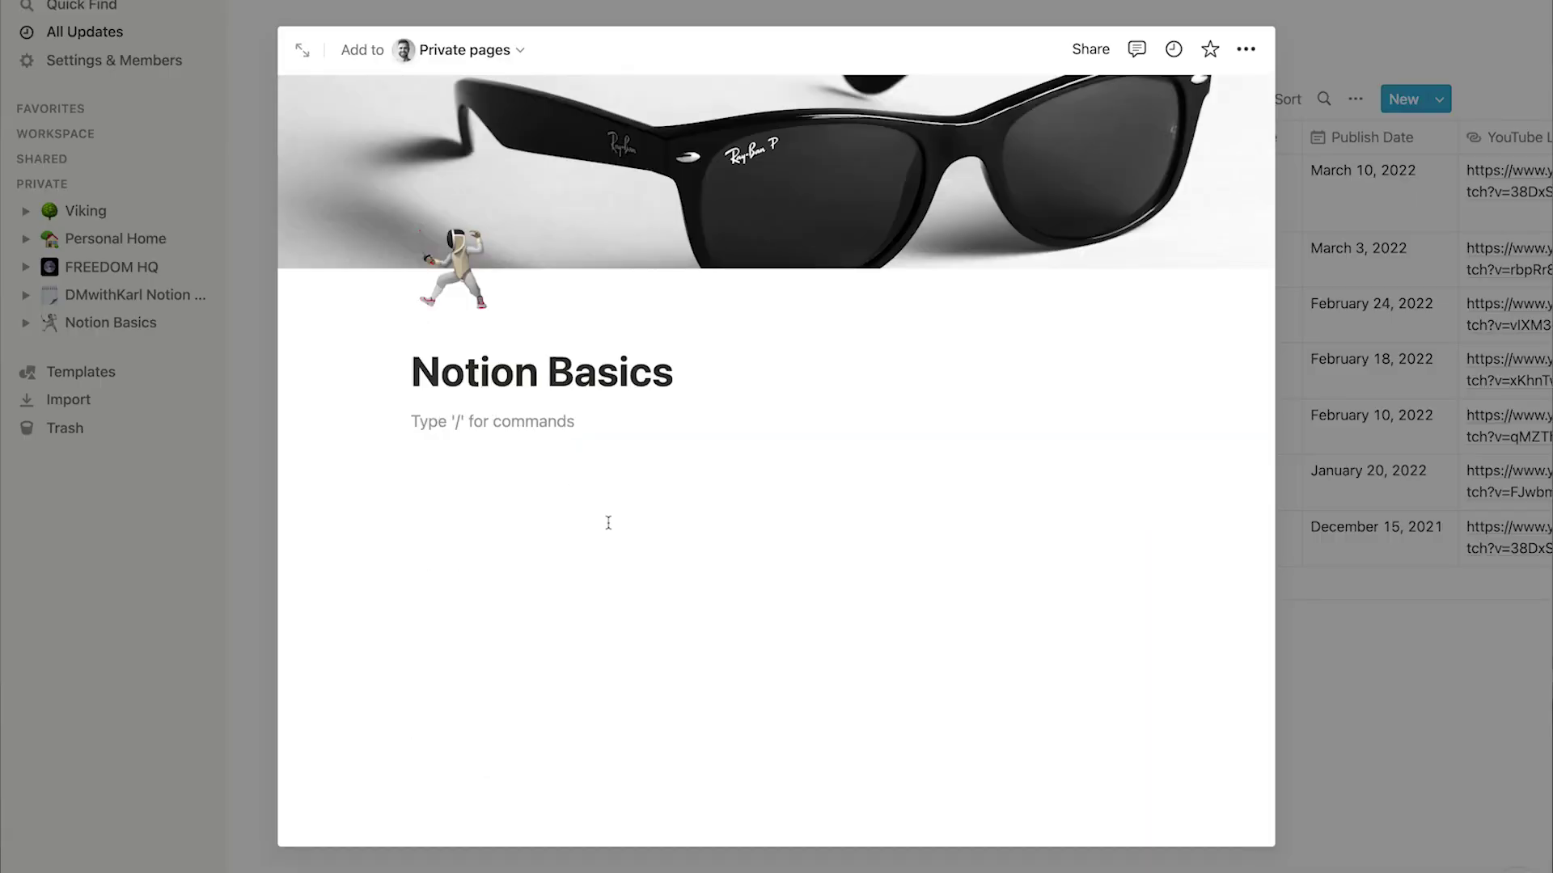
- Call up the block menu with / under the title and scroll it toward Text
text(/)
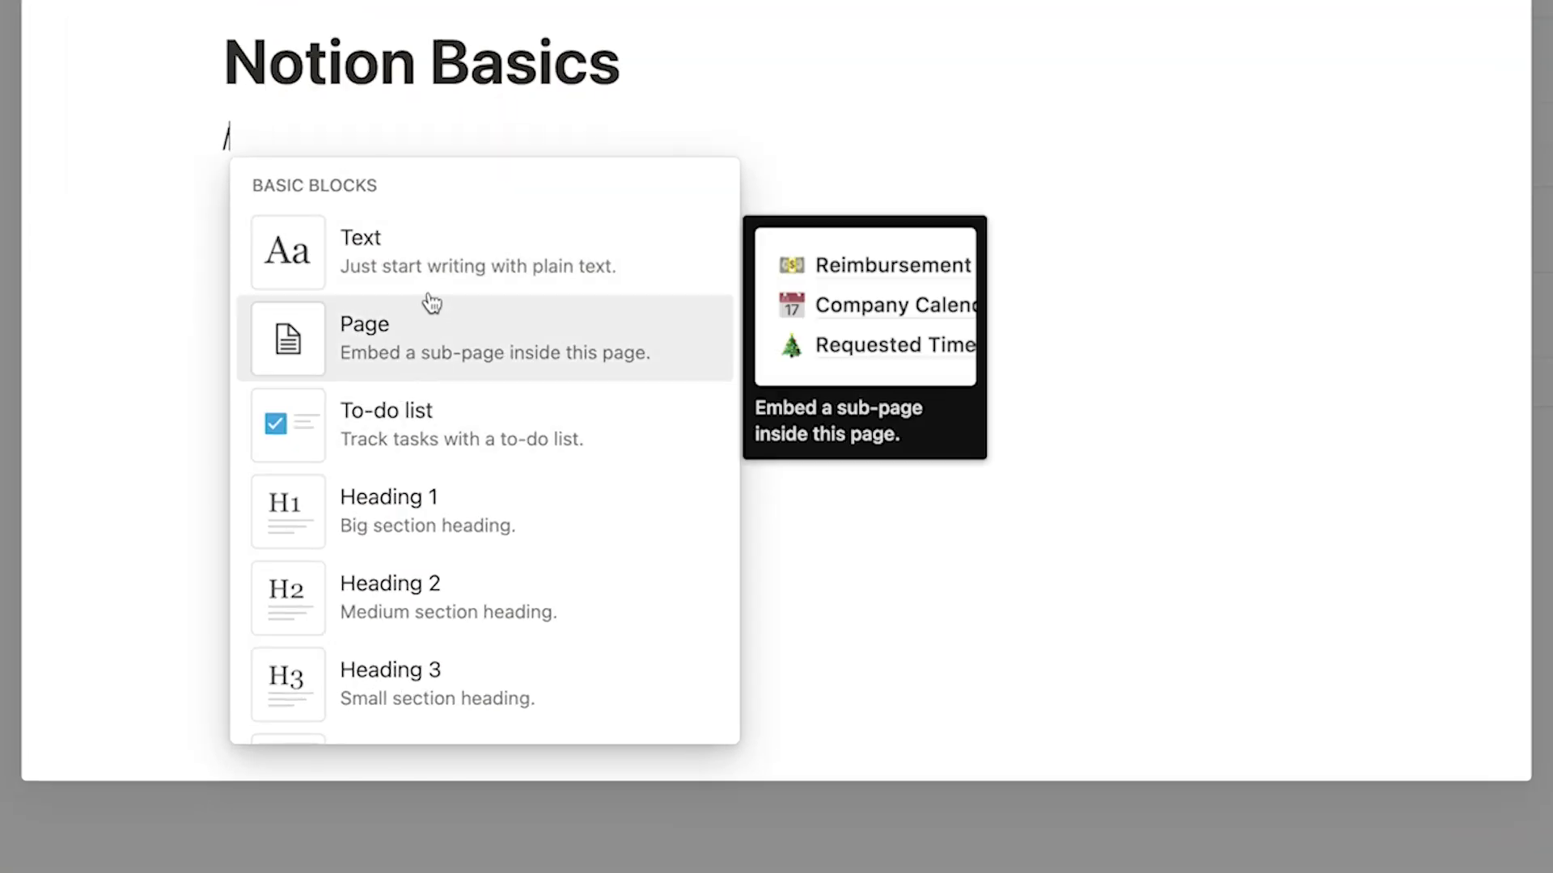
mouse_move(420, 353)
scroll(473, 629, down, 2)
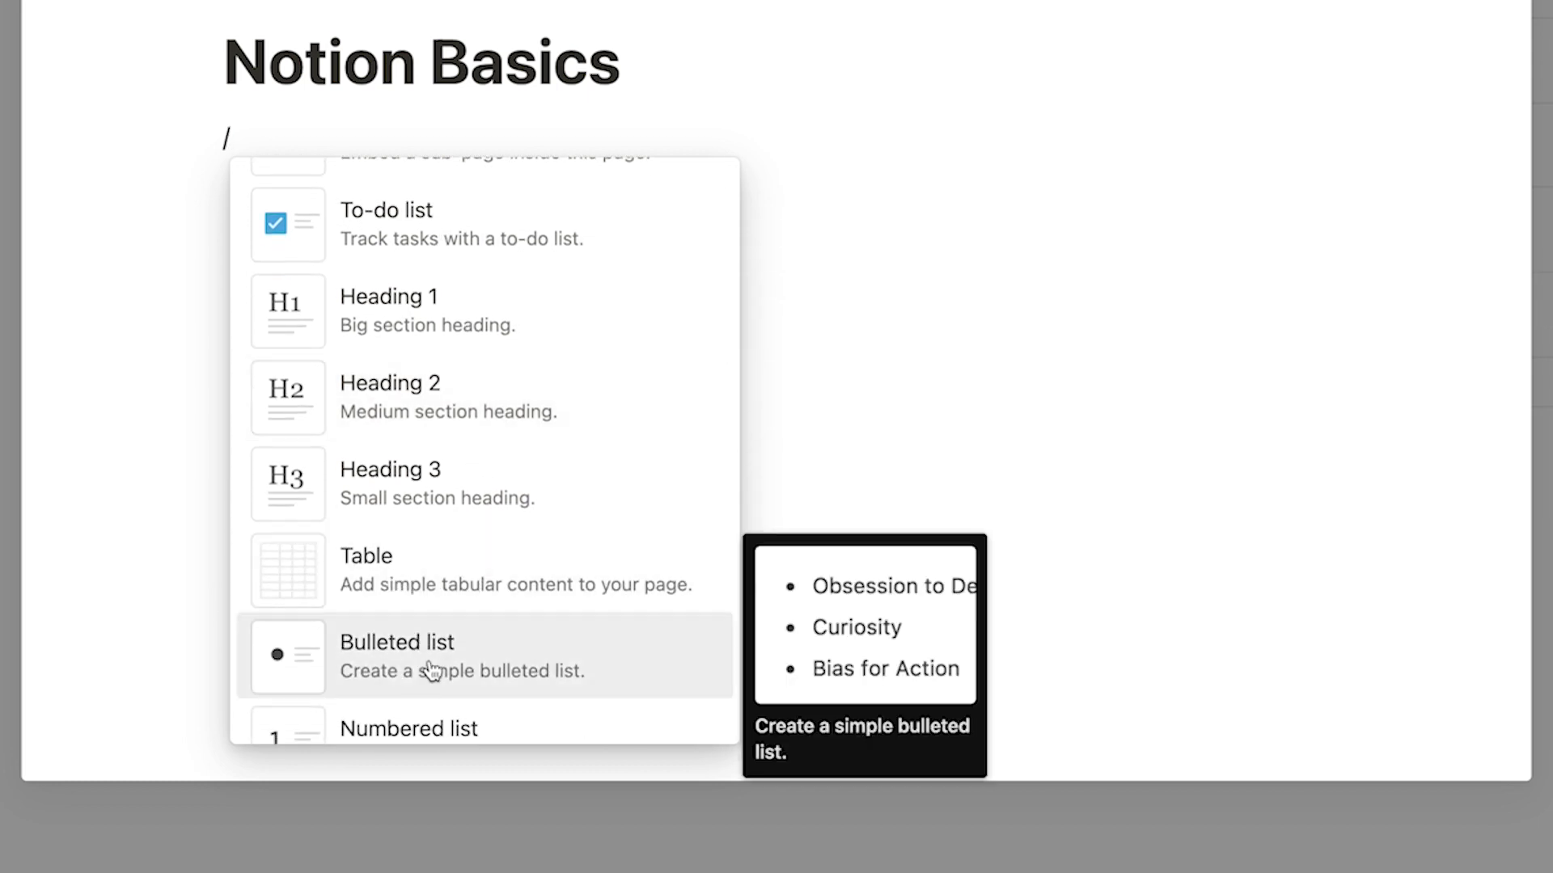
scroll(461, 670, down, 3)
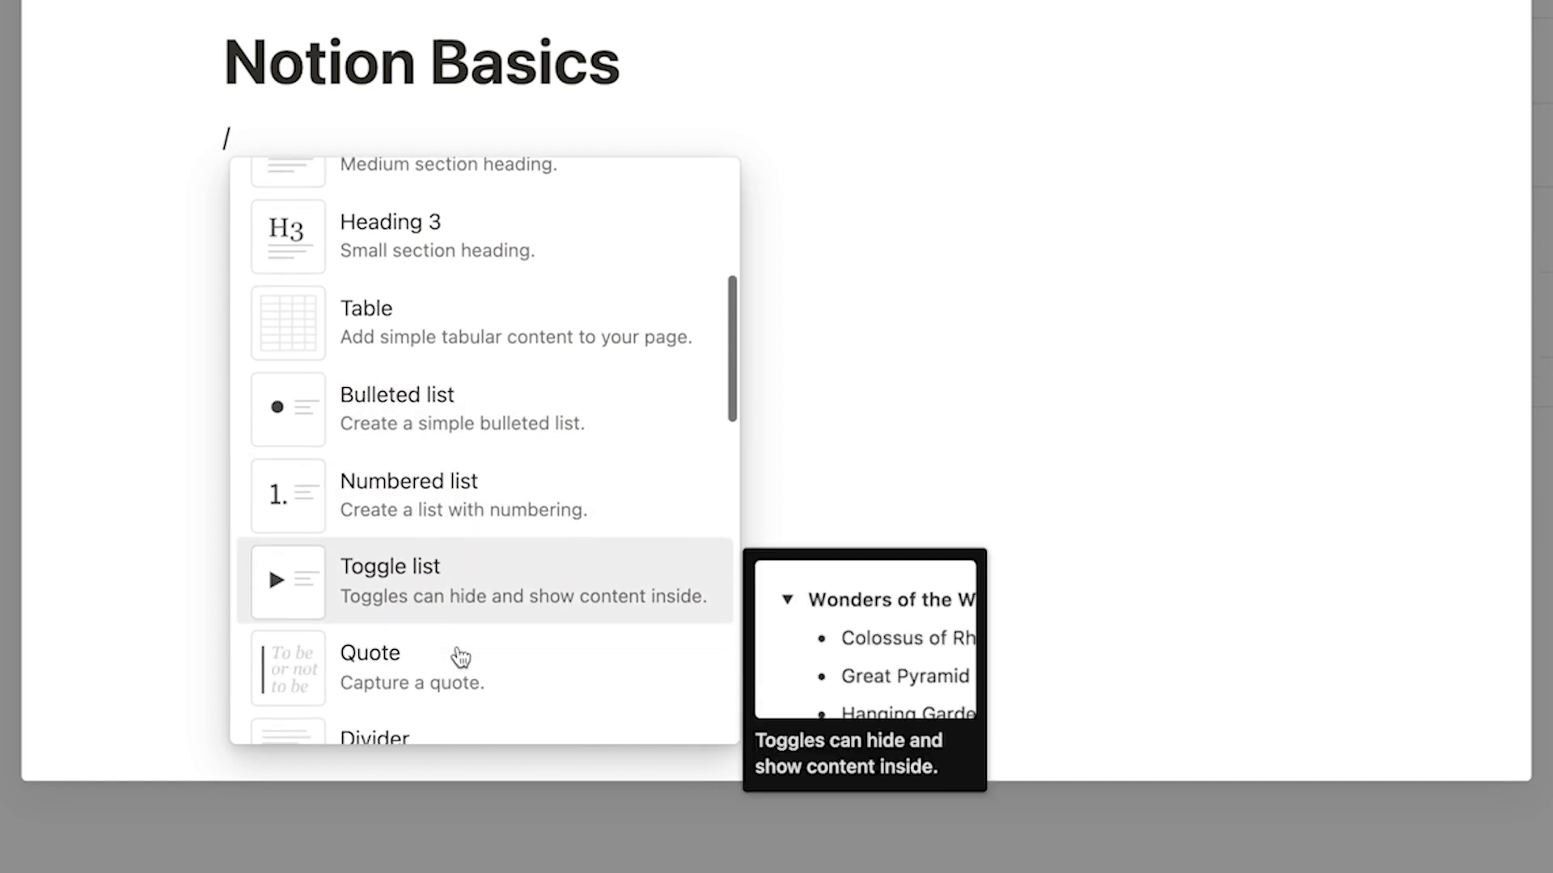
scroll(460, 657, down, 3)
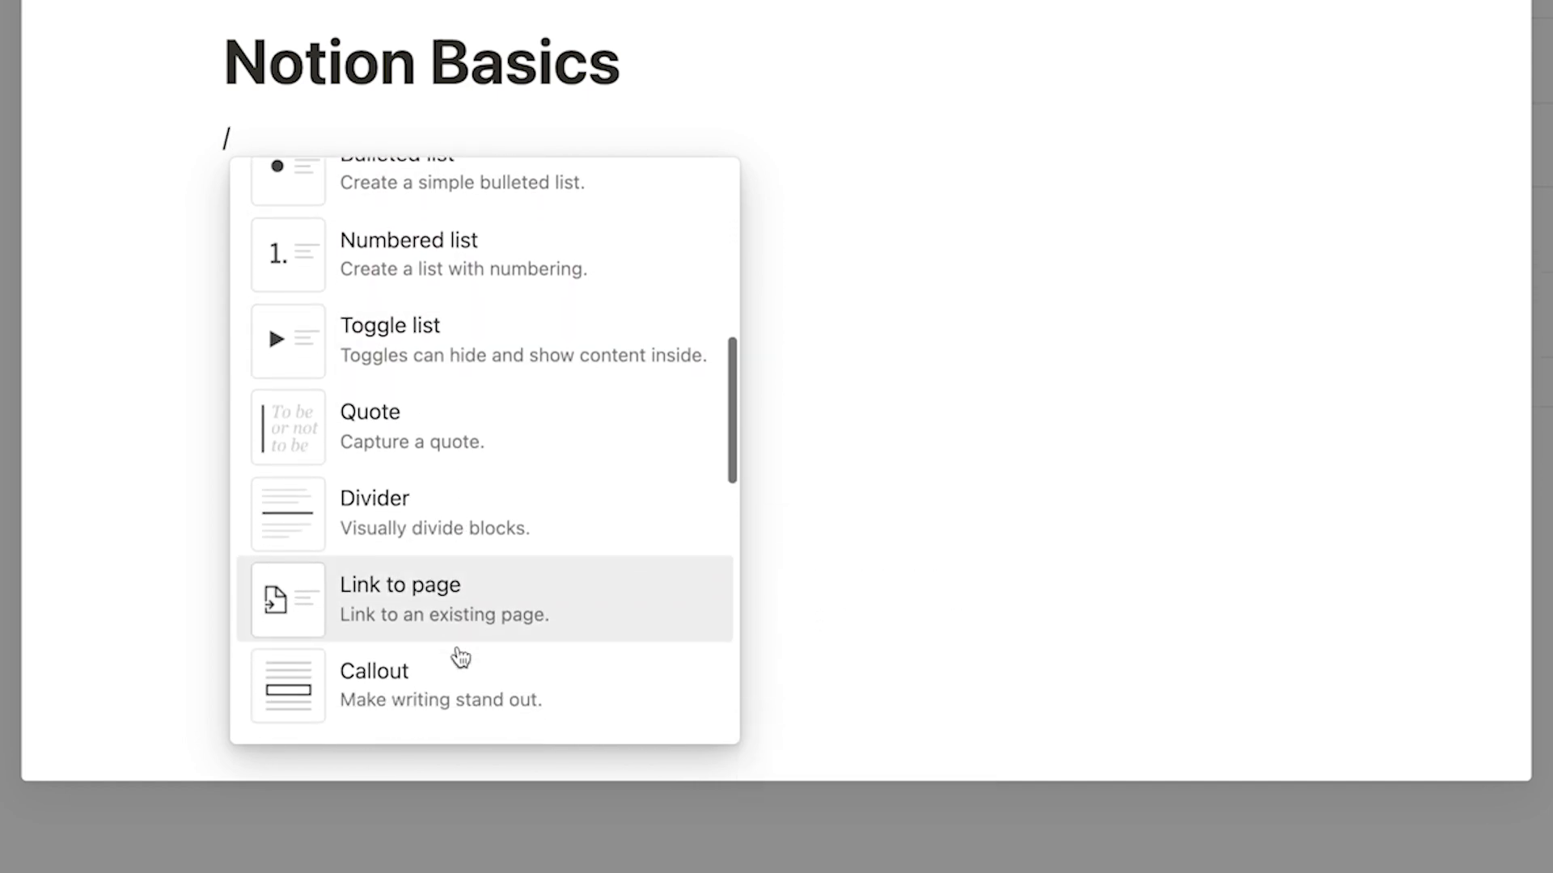
scroll(461, 657, down, 1)
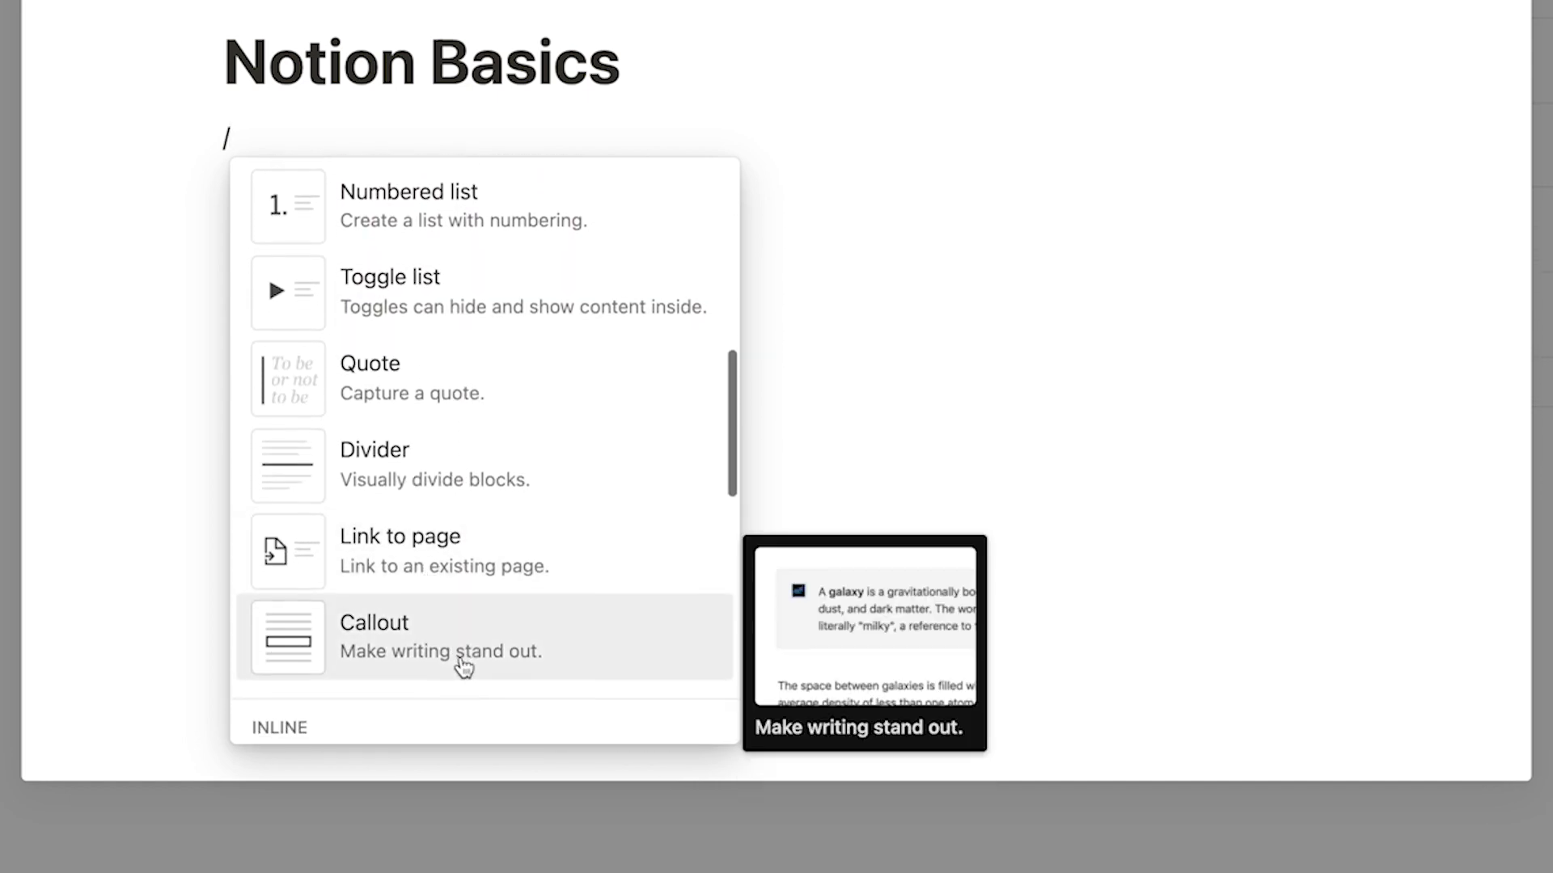
scroll(462, 668, down, 6)
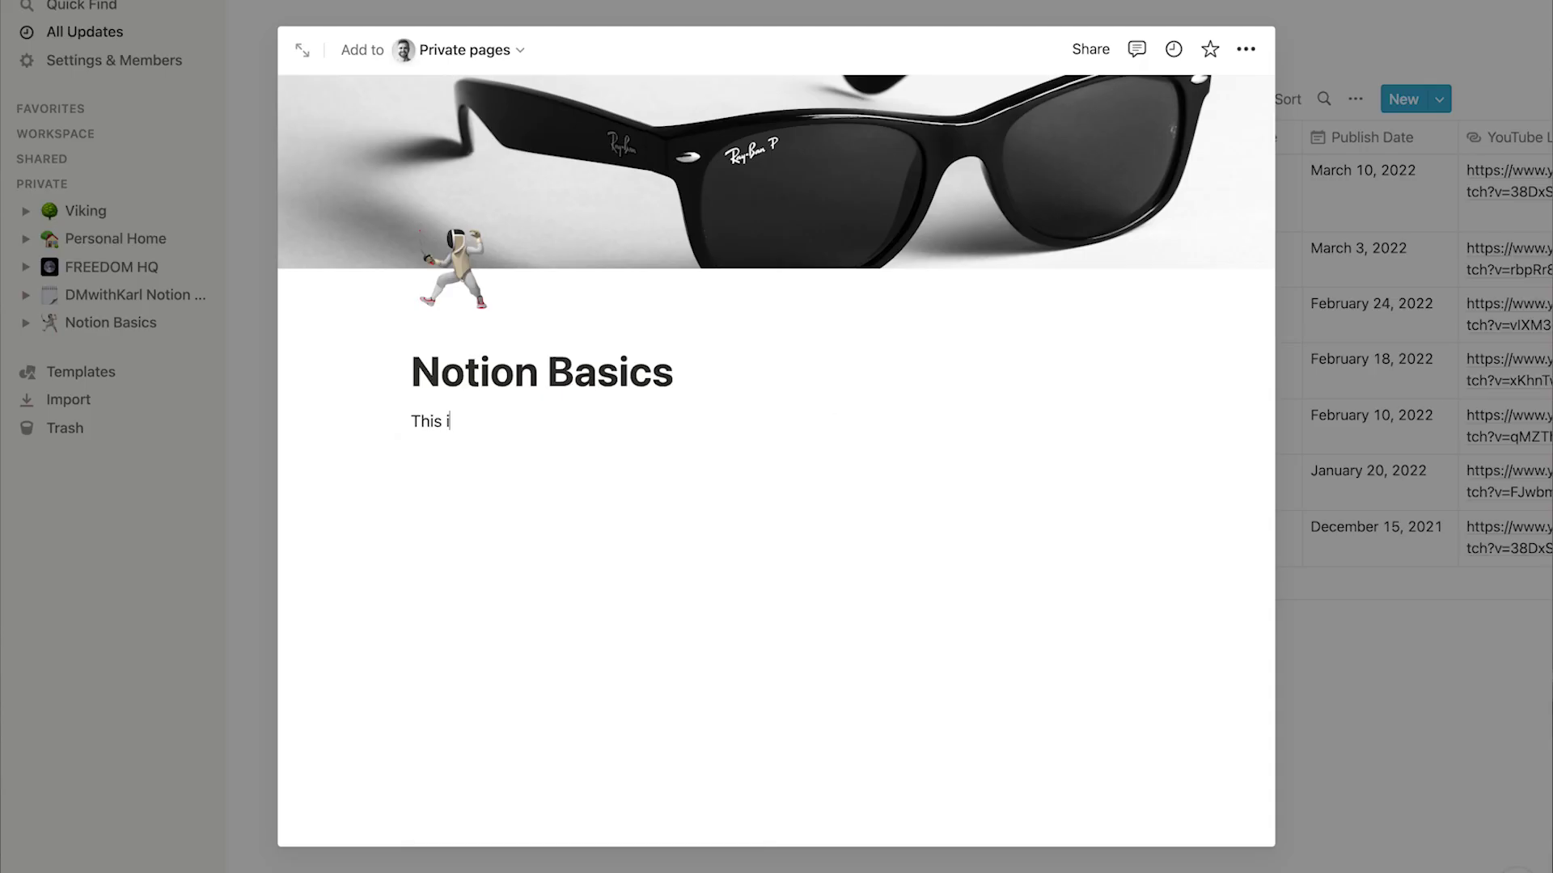
- Finish the line 'This is where you can add text', then open Notion Basics full-size
text(s where you can add text)
key(Return)
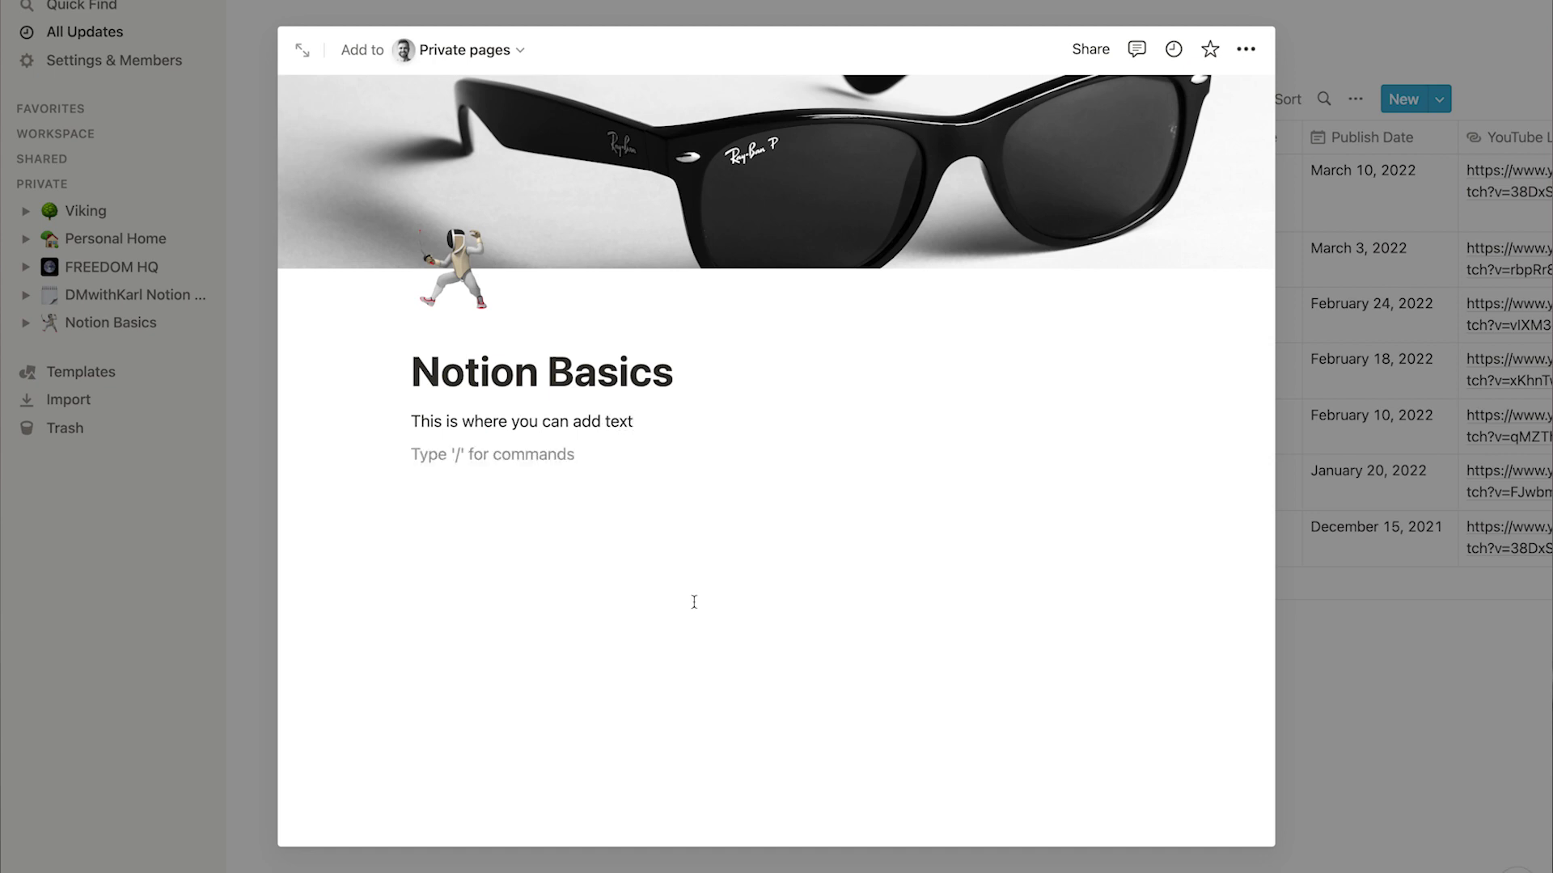
click(1397, 720)
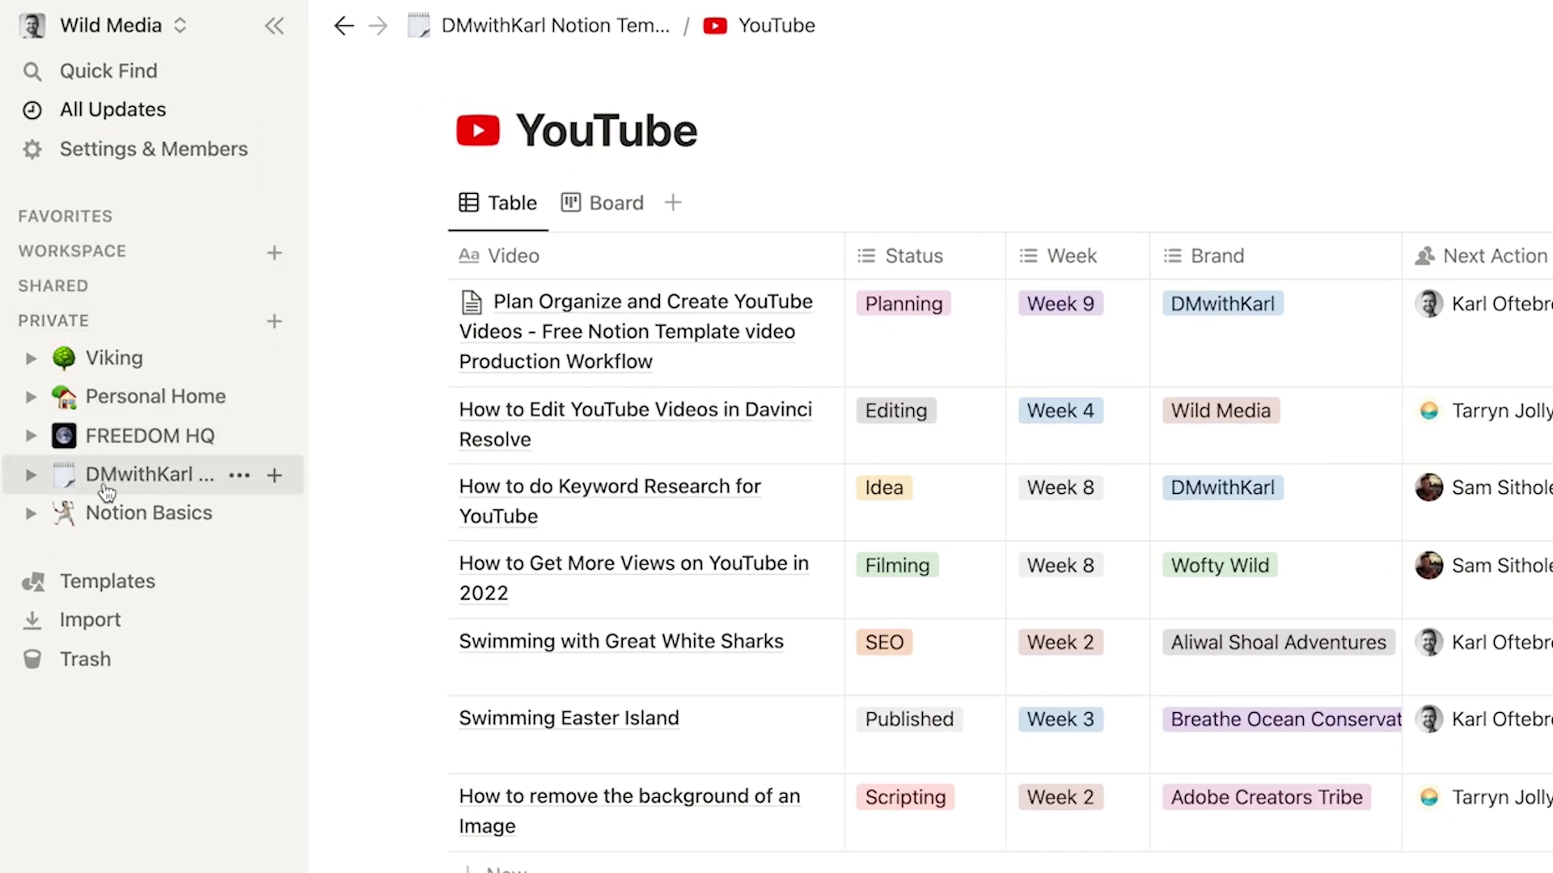
click(117, 524)
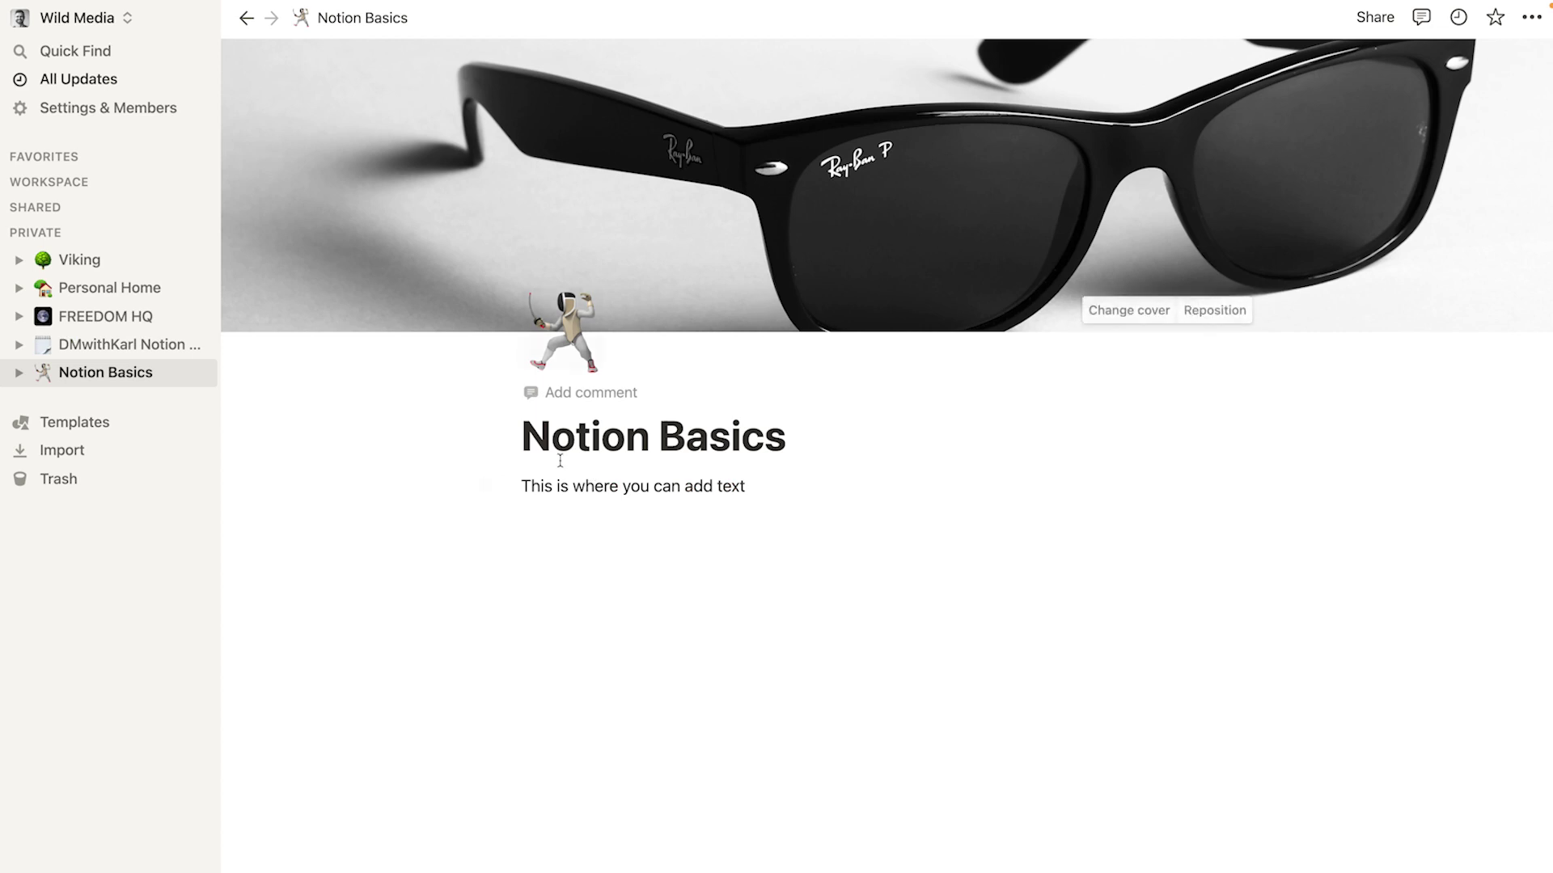
- Insert a sub-page 'Sub Page Notion' with a banknote icon, then return to Notion Basics
click(591, 532)
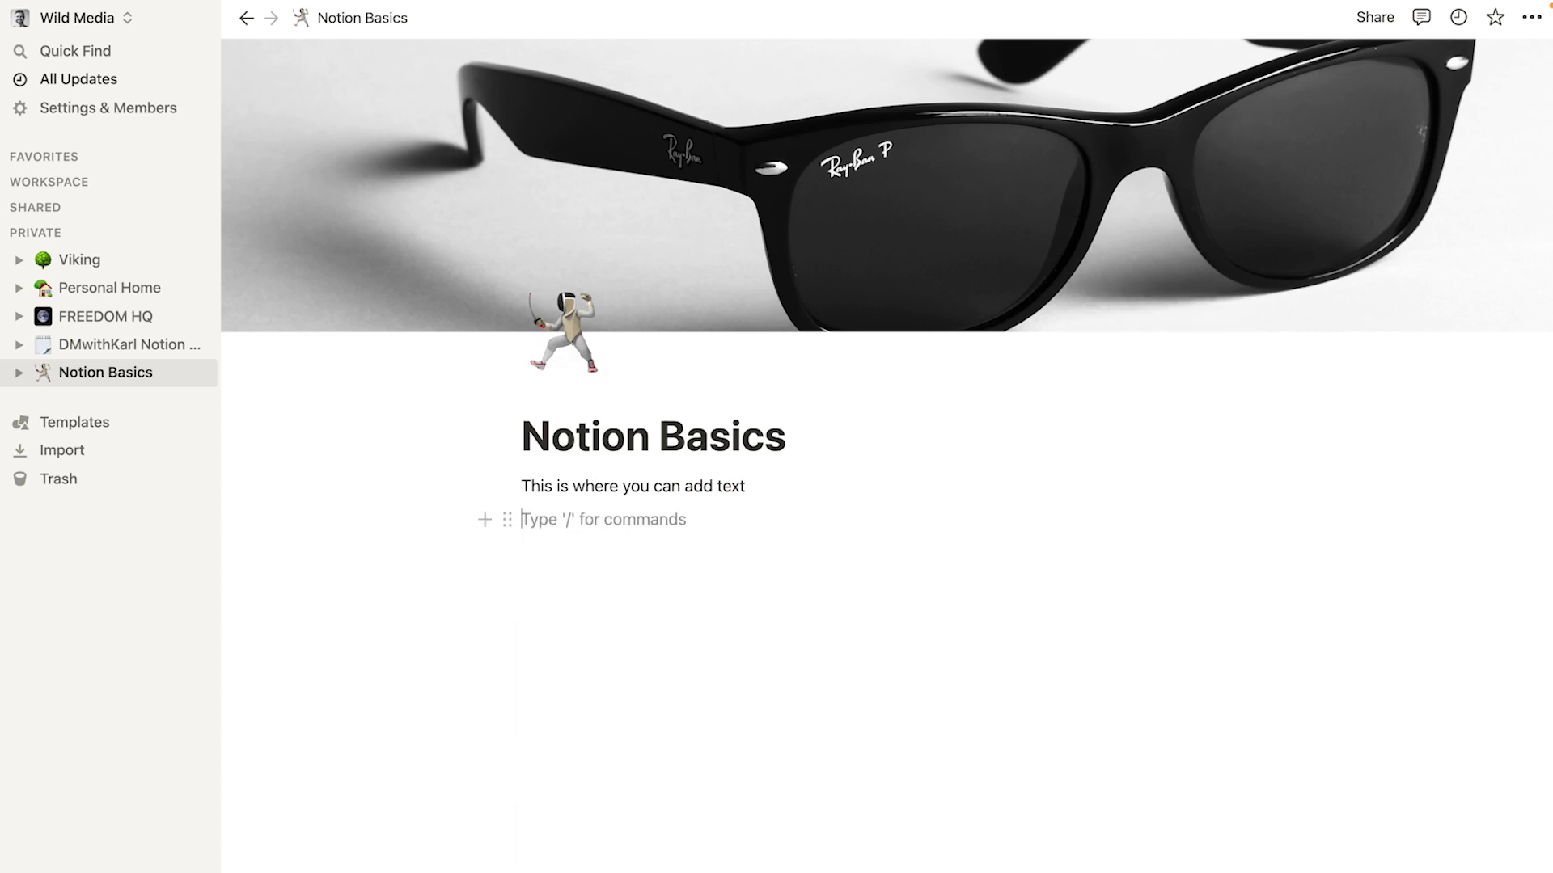
text(/)
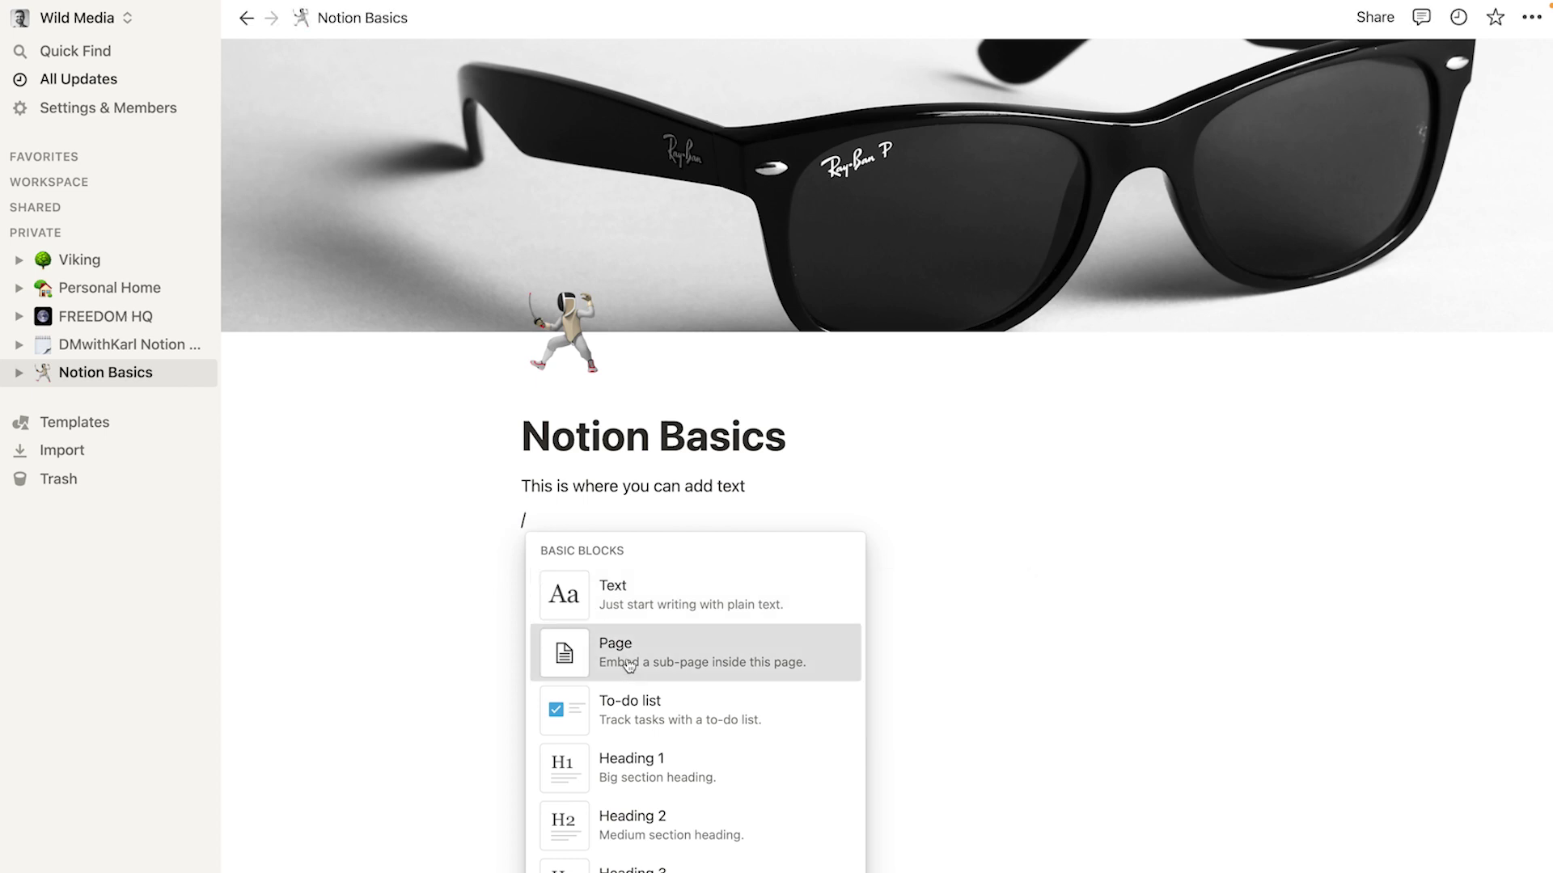
click(599, 655)
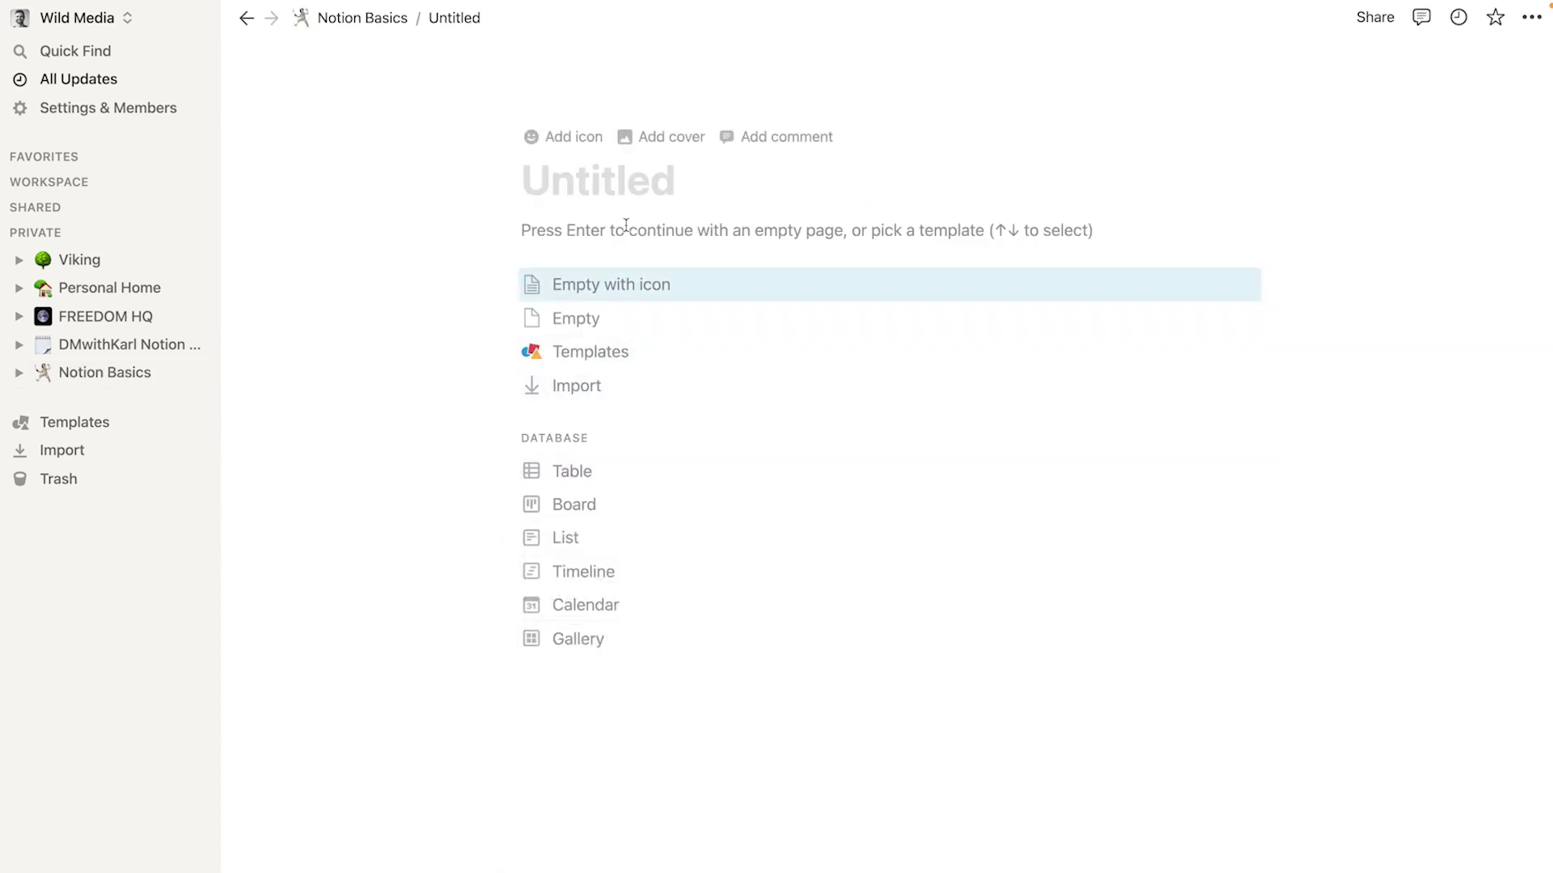
text(Sub)
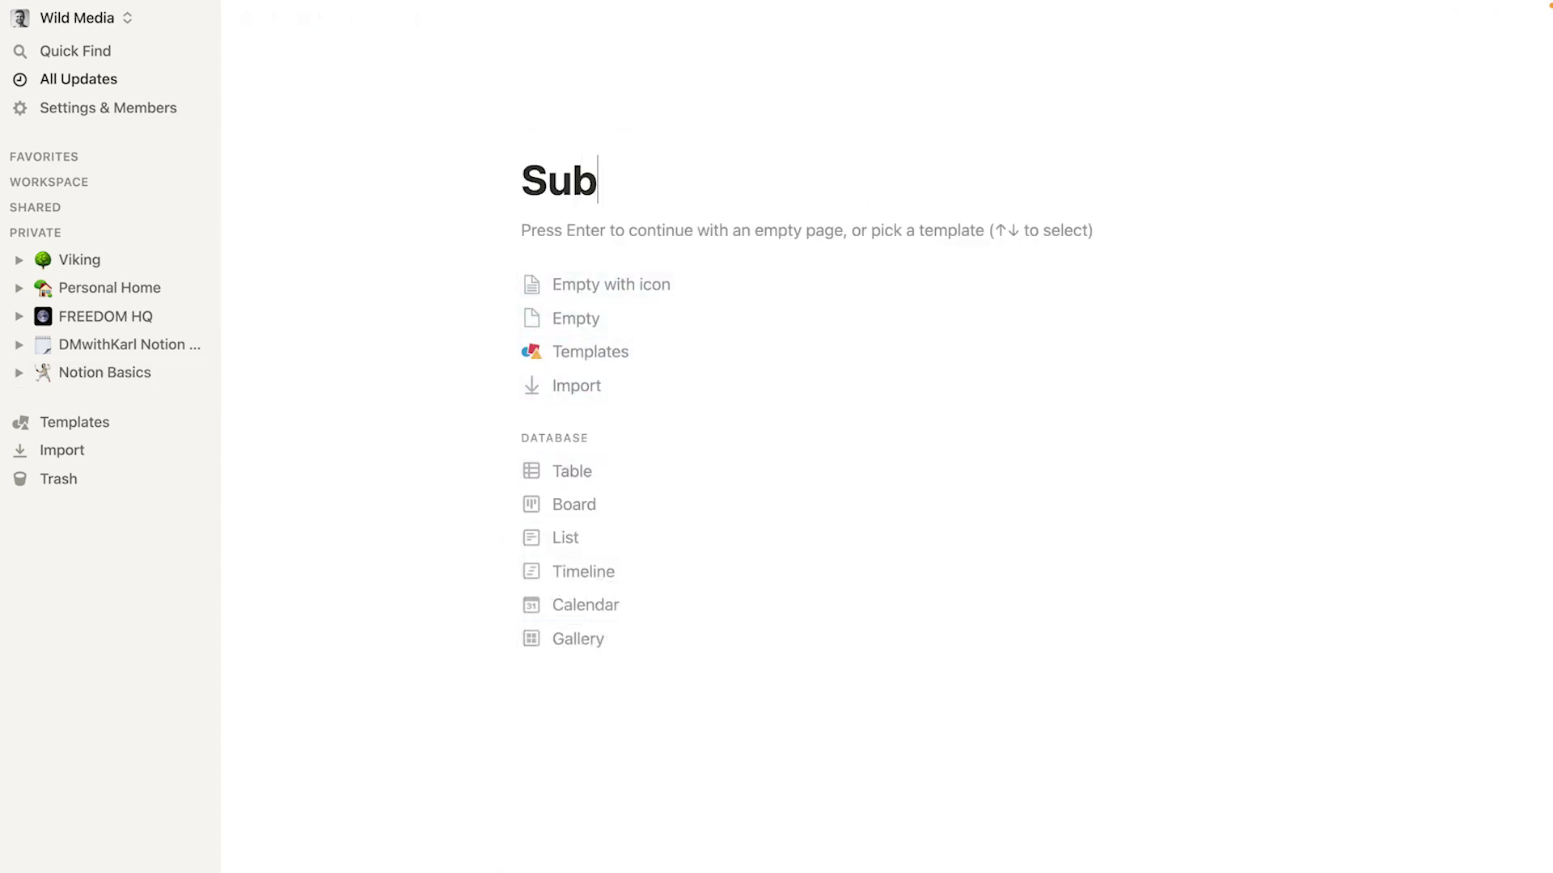
text( Page Notion)
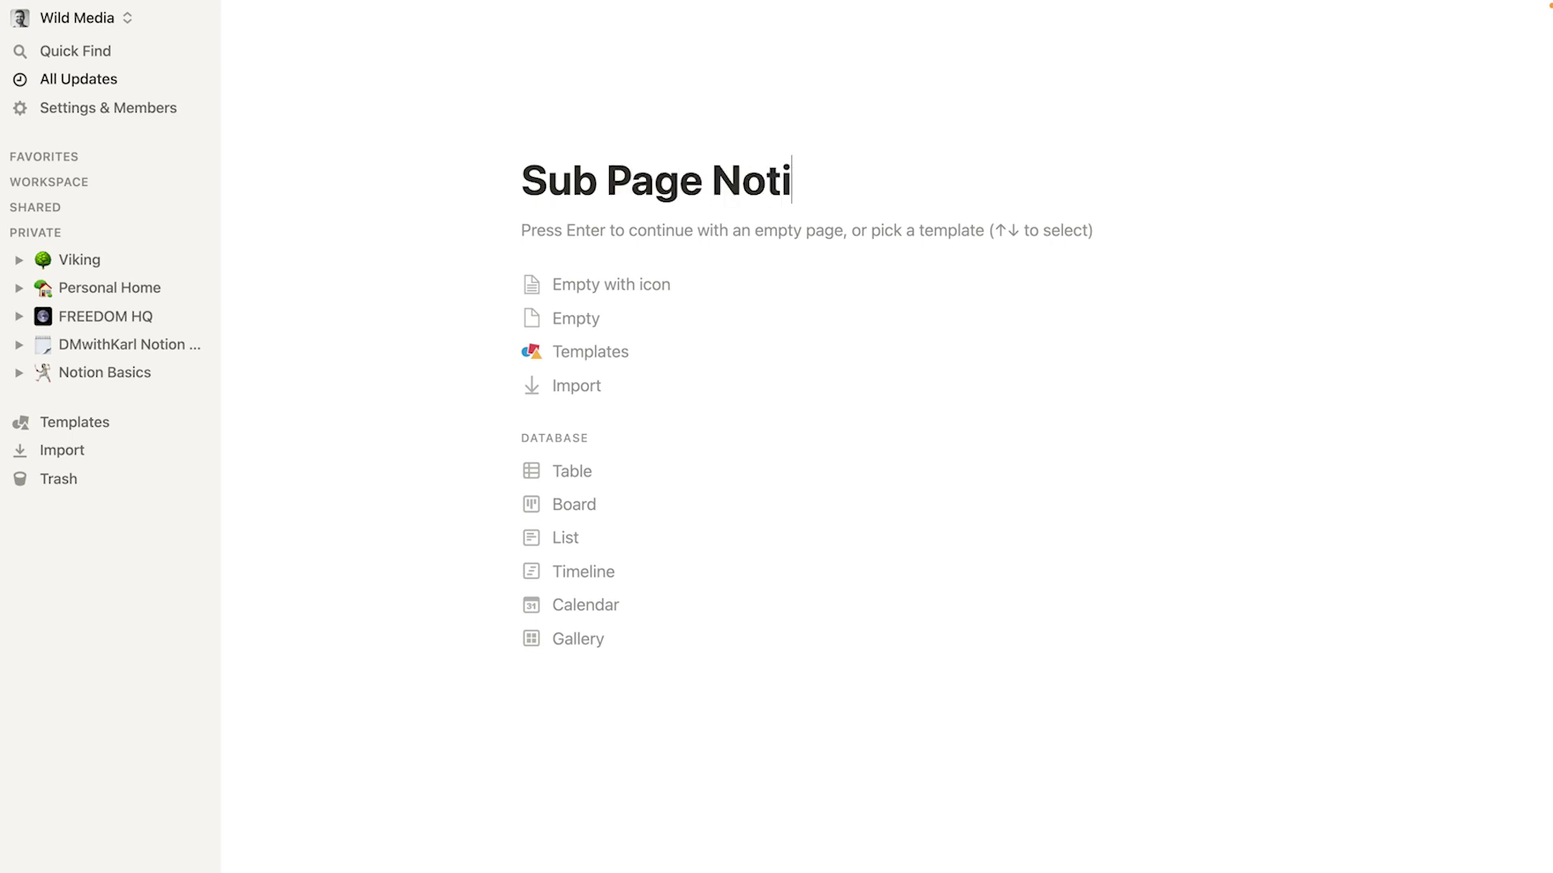
click(583, 286)
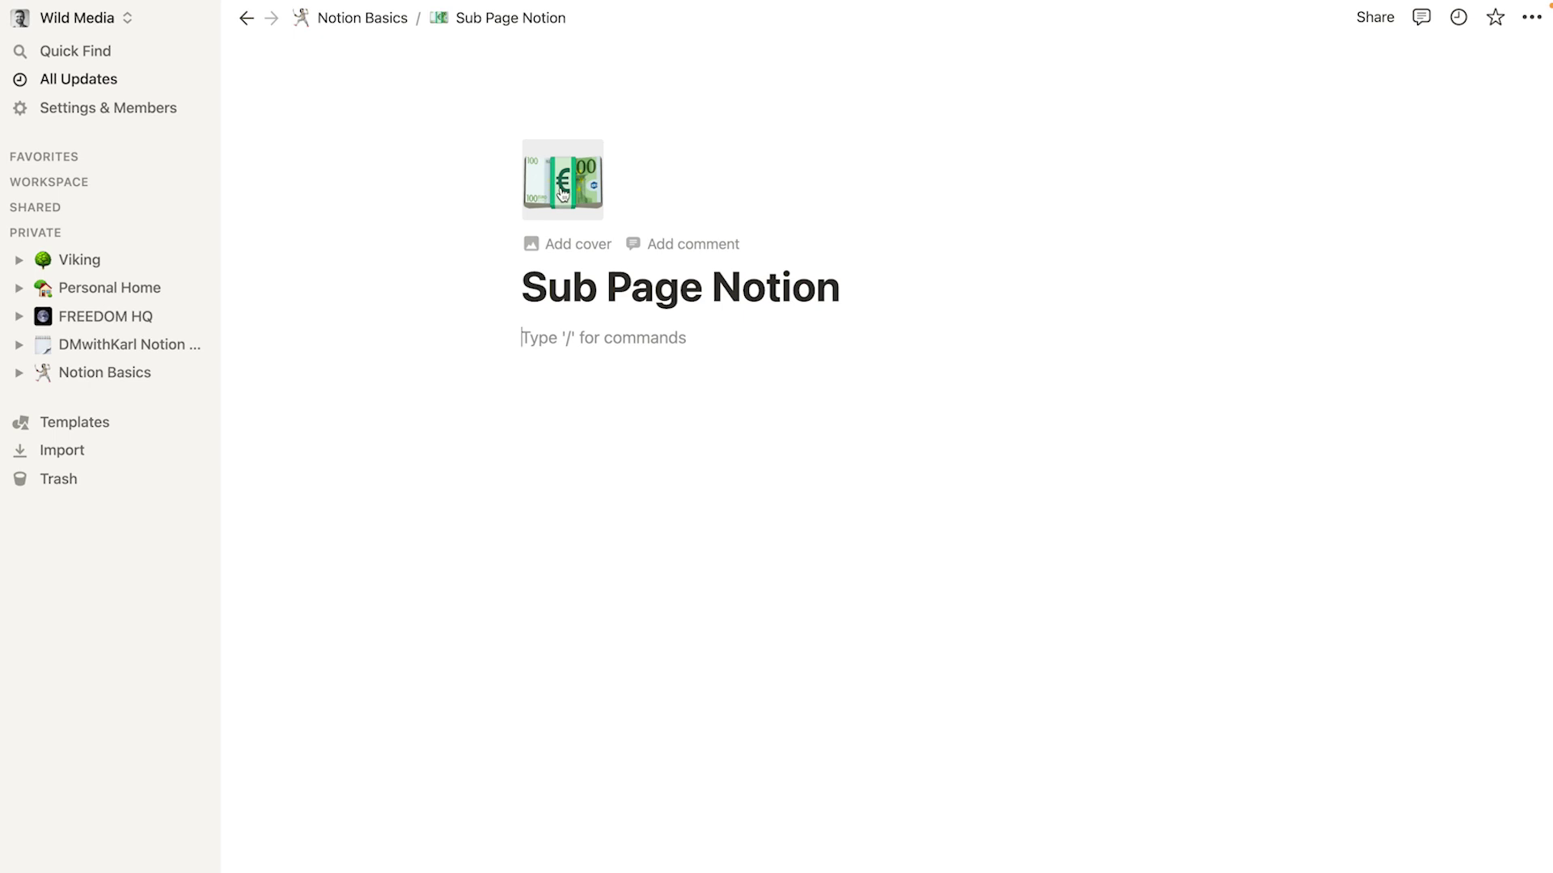
click(344, 30)
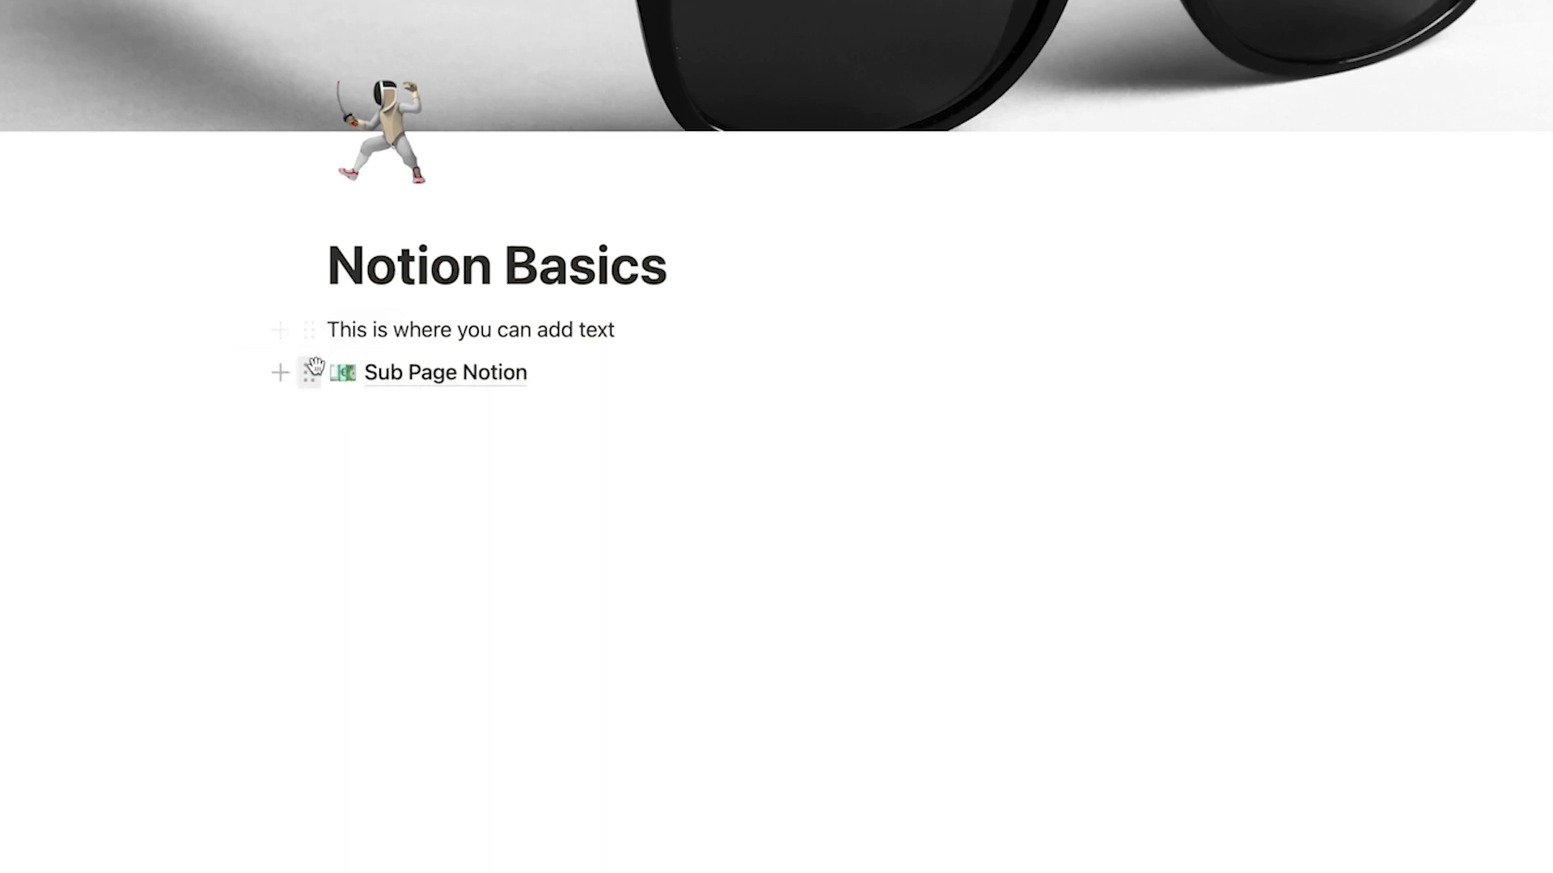
- Drag the Sub Page Notion block beside the text line, forming two columns
drag(313, 367, 1297, 321)
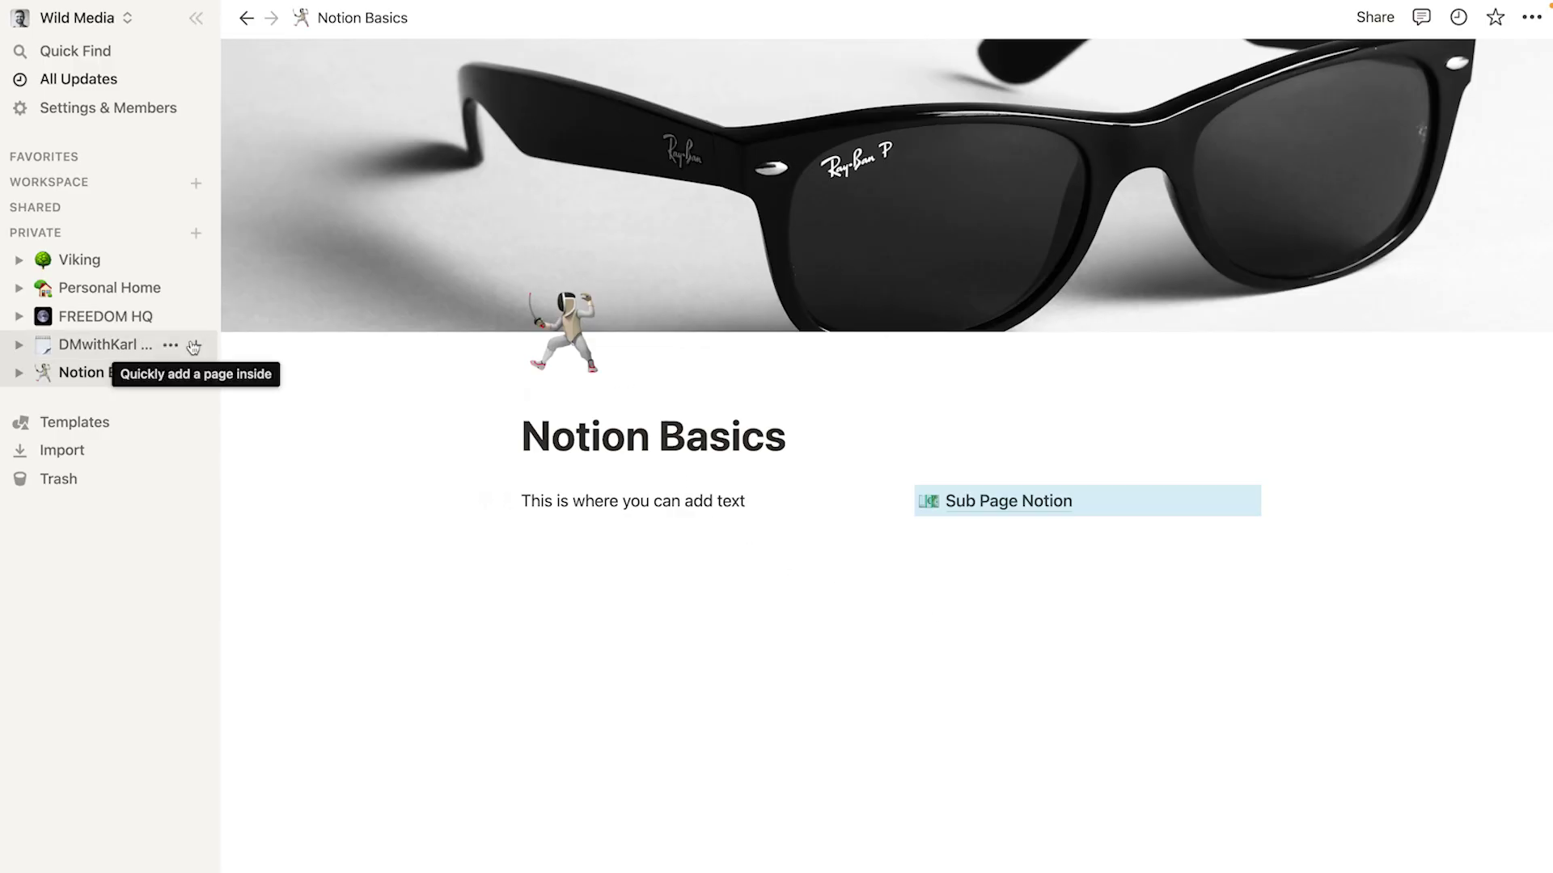
- Expand Notion Basics in the sidebar to show Sub Page Notion, and toggle Workspace and Clients
click(21, 374)
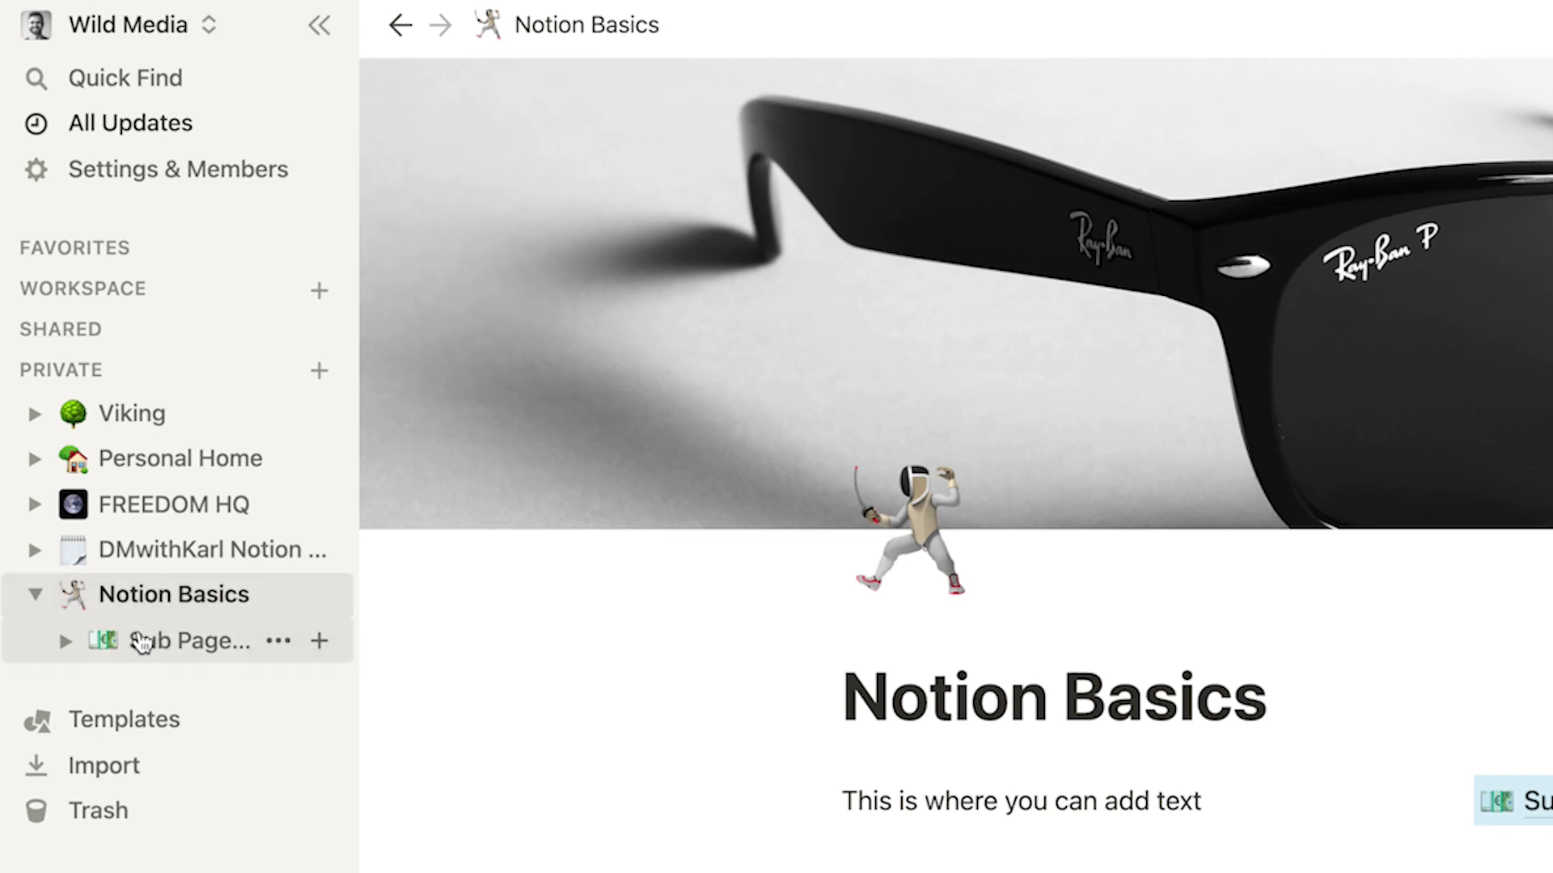
click(74, 293)
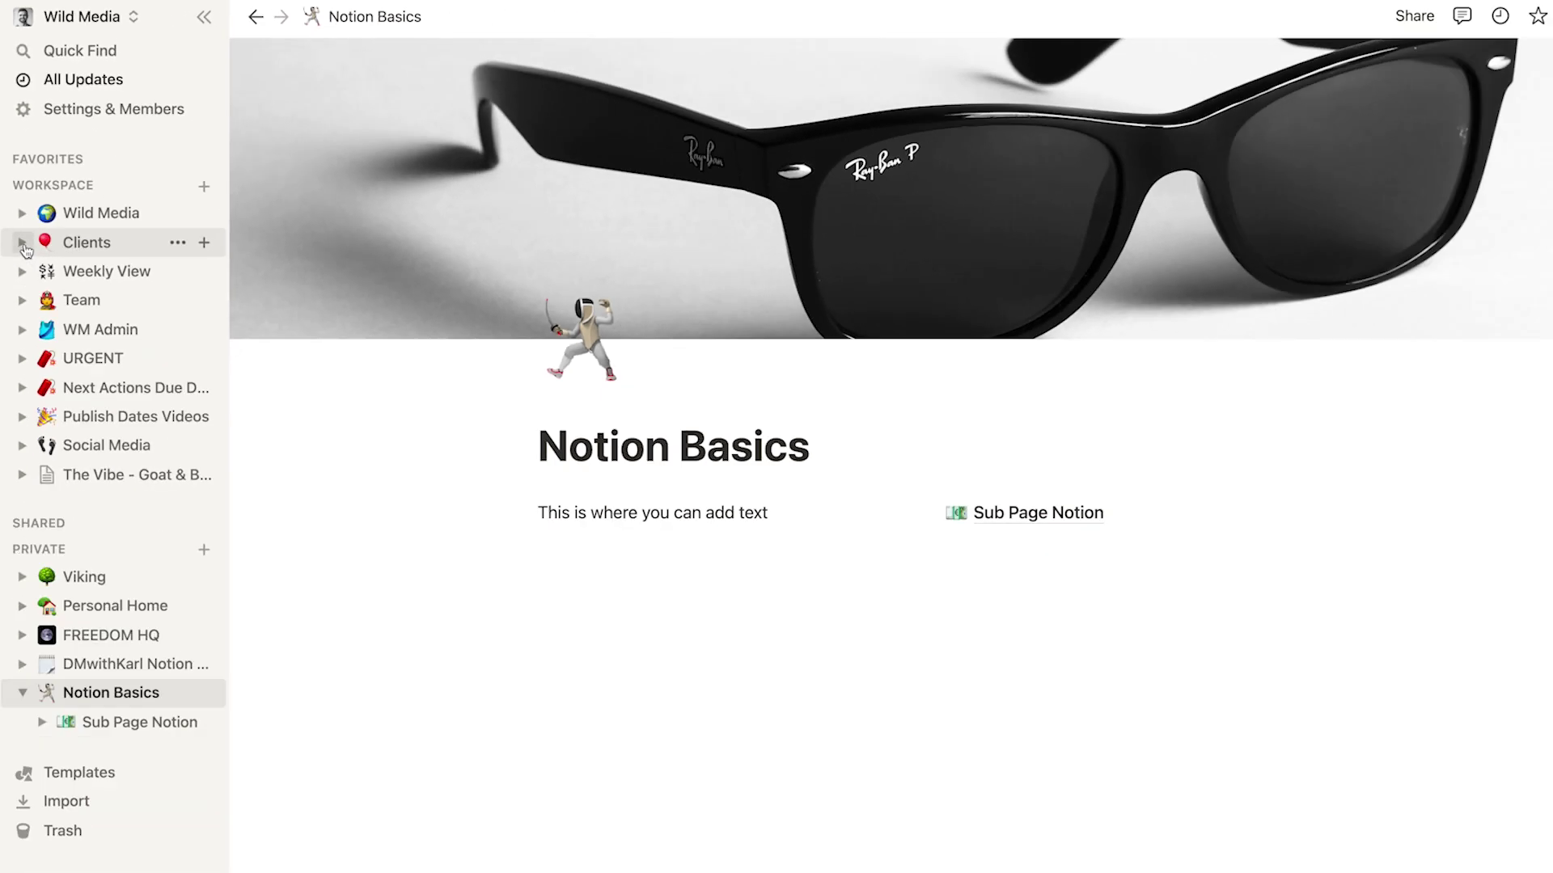
click(23, 243)
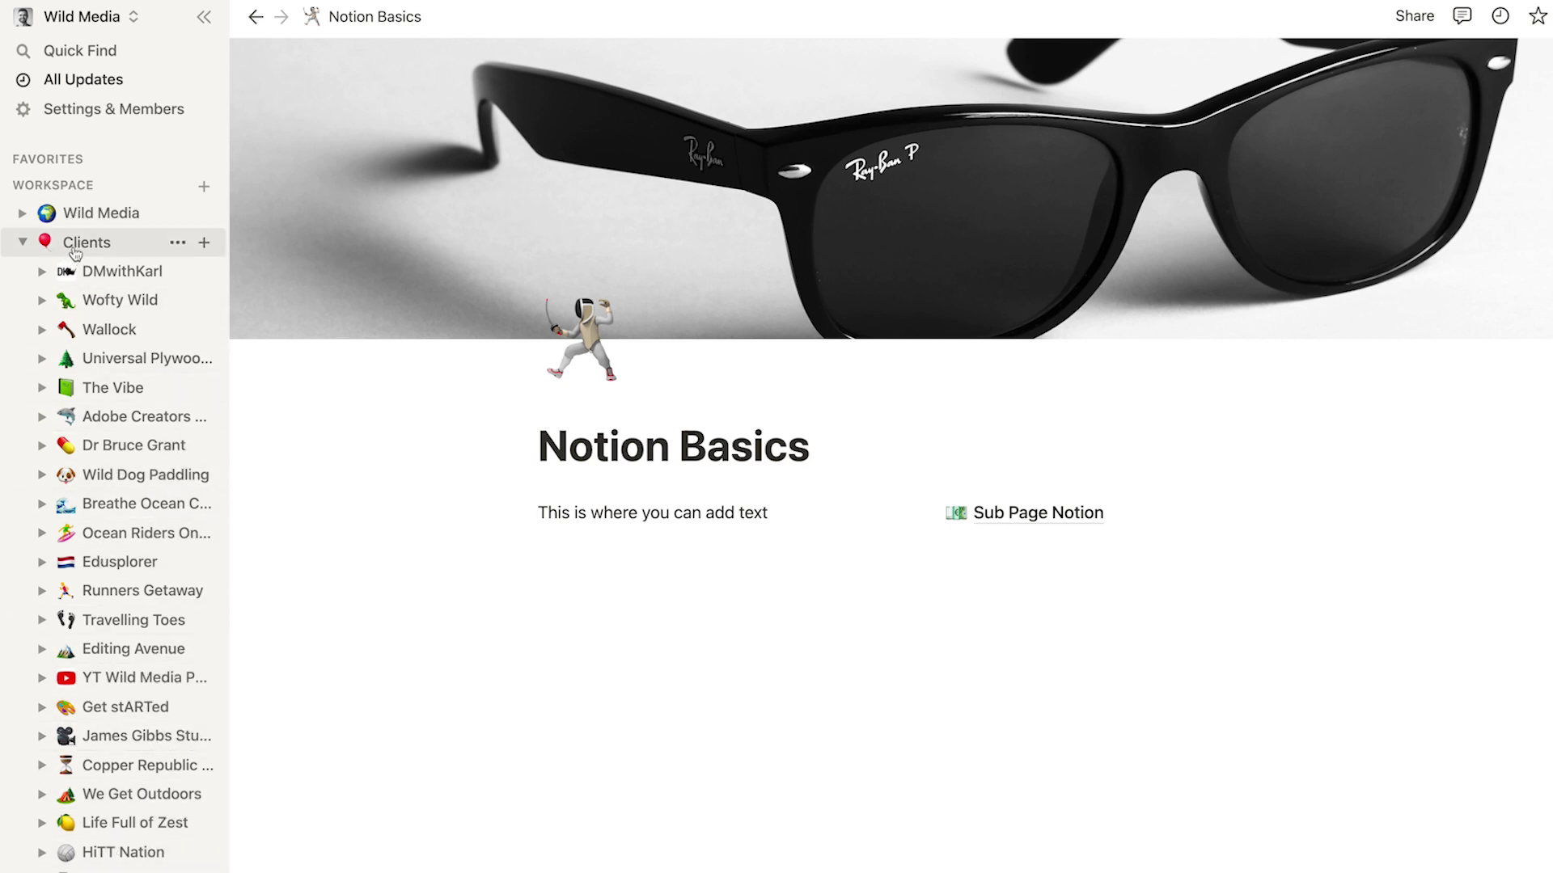
click(39, 248)
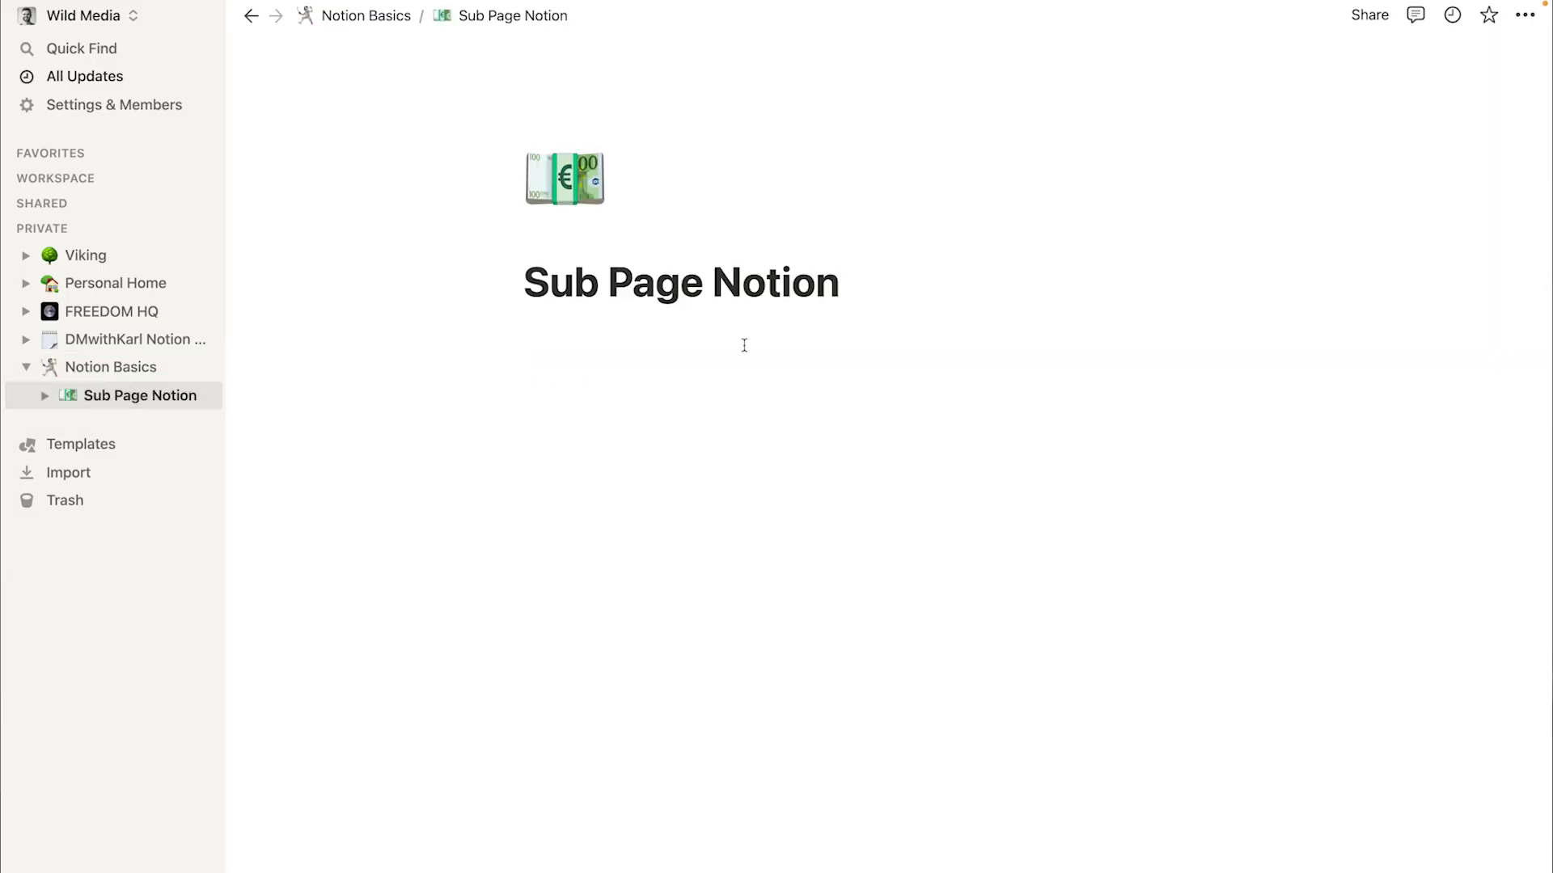
- Delete Sub Page Notion through its ••• page menu
click(1525, 17)
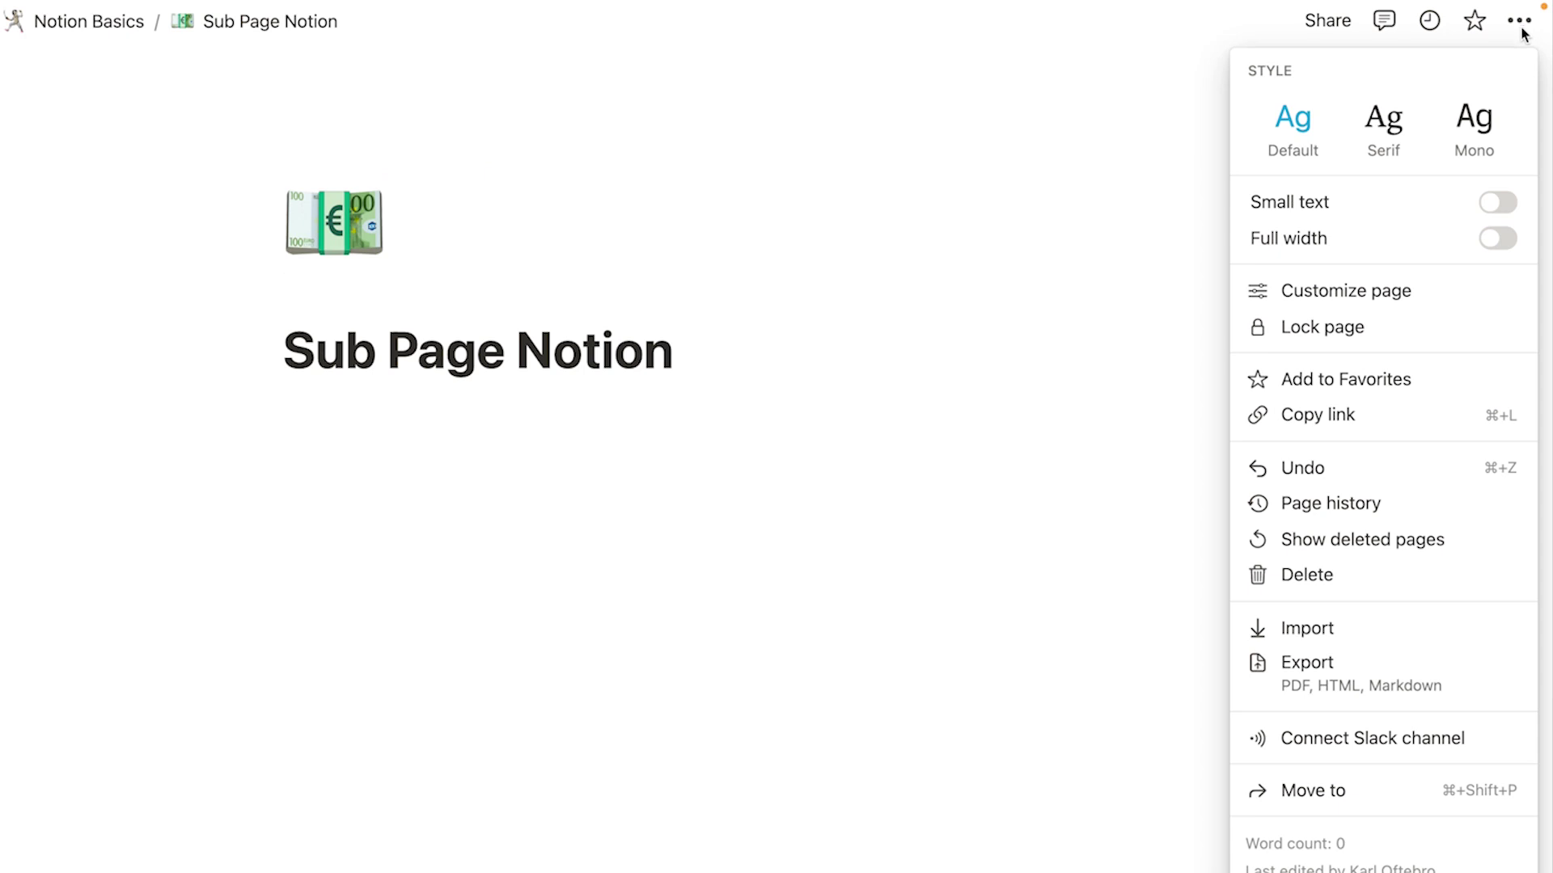
click(1327, 583)
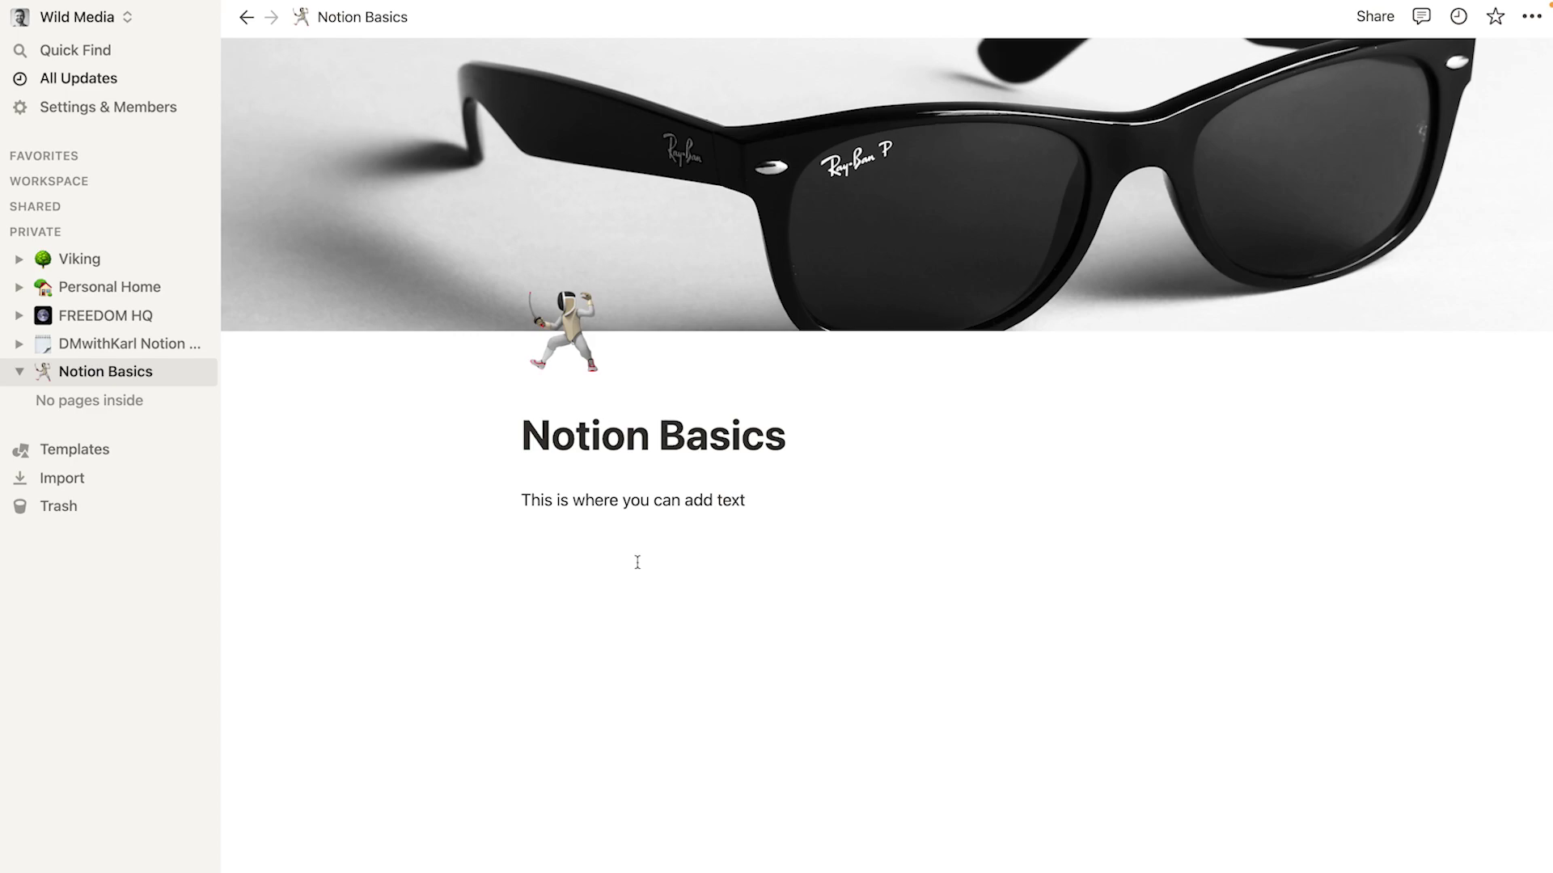